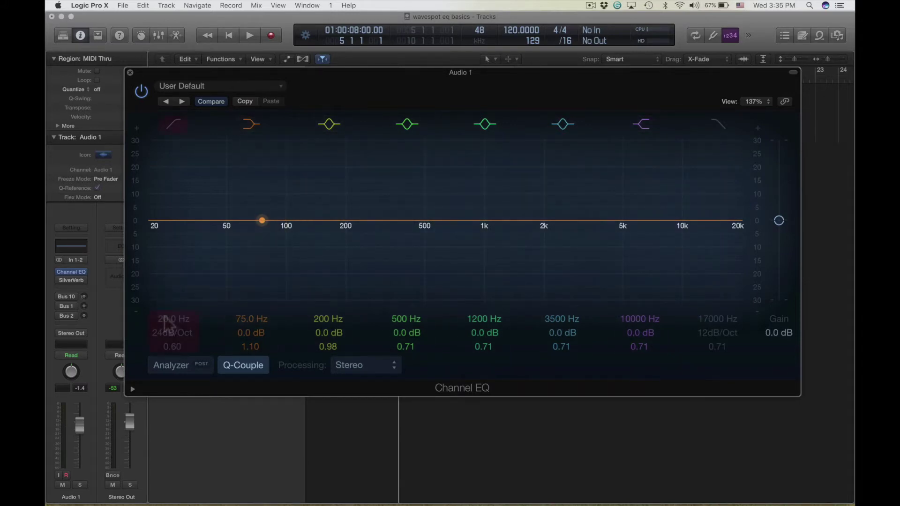
# Toggle the low-cut filter on and off, and switch off the 75, 200, 500 and 1200 Hz bands
pyautogui.click(171, 125)
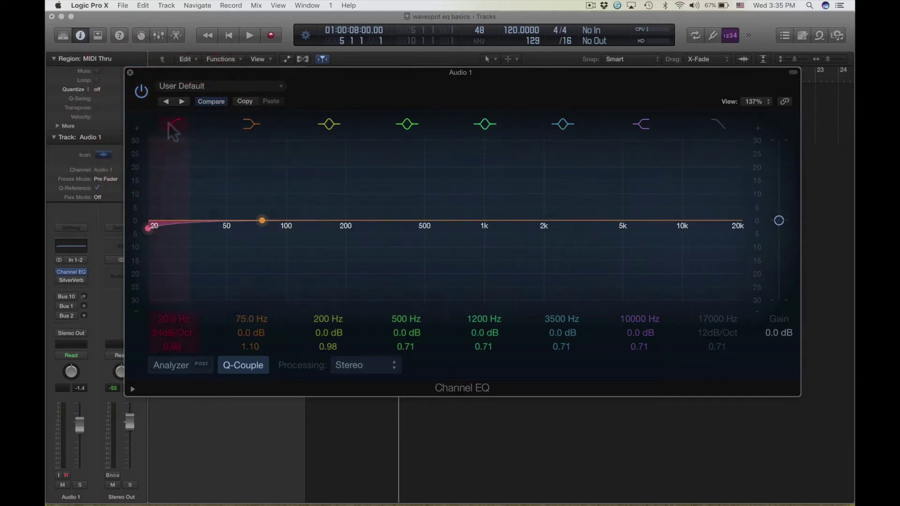
pyautogui.click(171, 125)
pyautogui.click(255, 123)
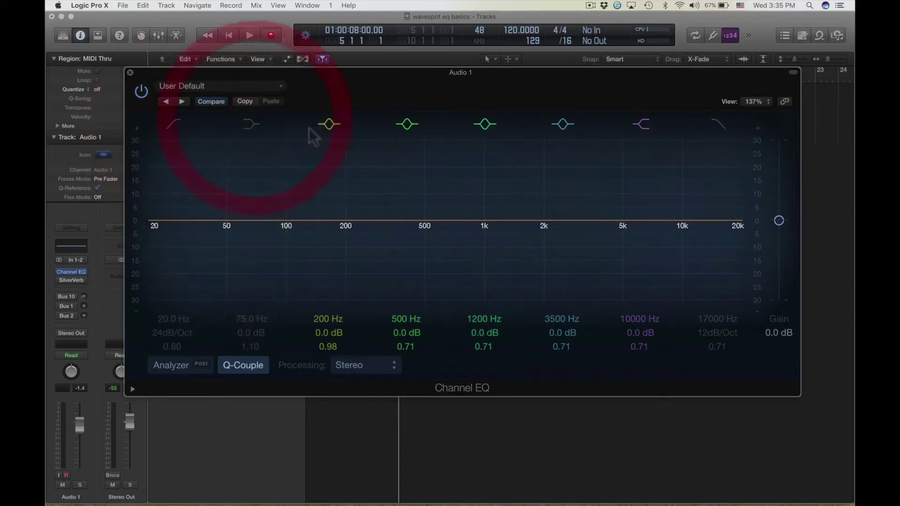
pyautogui.click(329, 124)
pyautogui.click(407, 124)
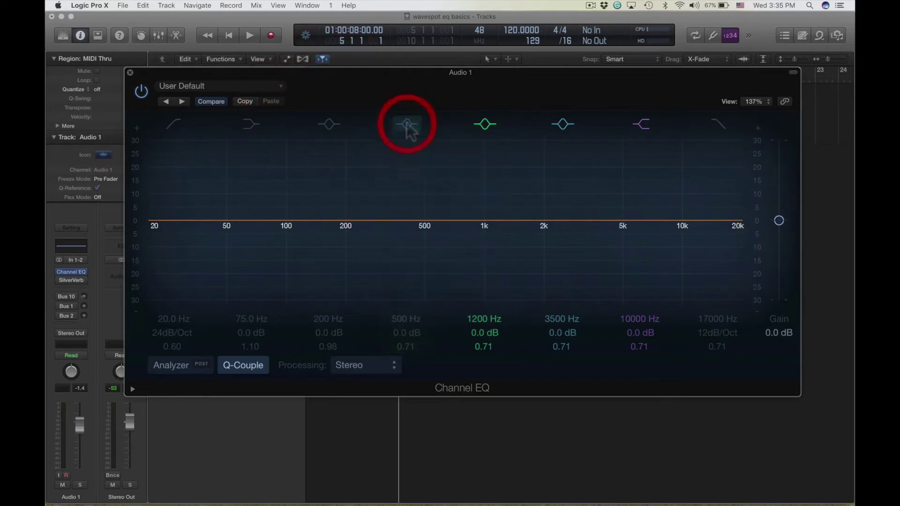
pyautogui.click(485, 124)
# Switch the 1200, 500, 200 and 75 Hz bands back on and enable the low-cut filter
pyautogui.click(486, 125)
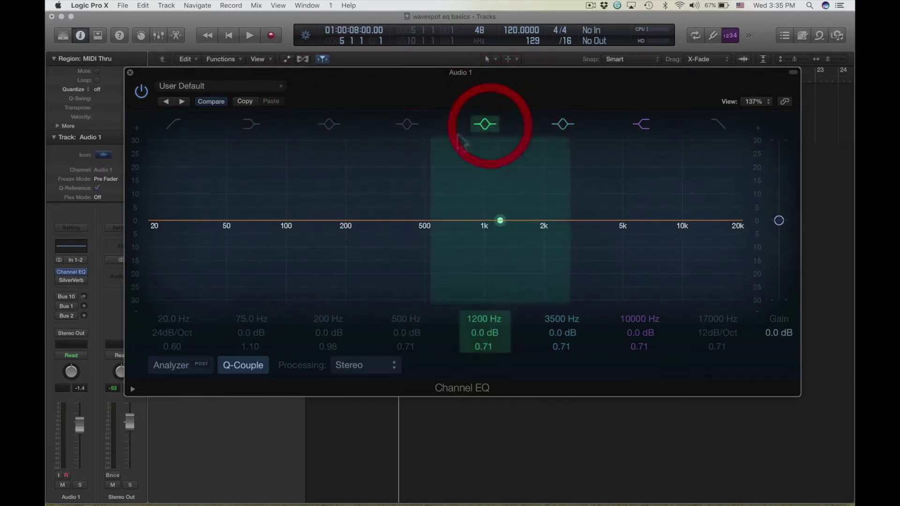
pyautogui.click(406, 125)
pyautogui.click(330, 125)
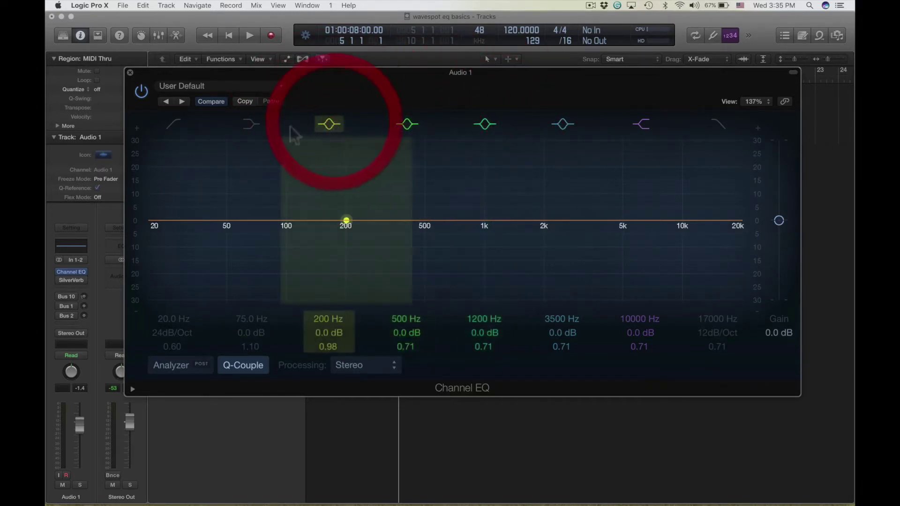
pyautogui.click(252, 125)
pyautogui.click(183, 124)
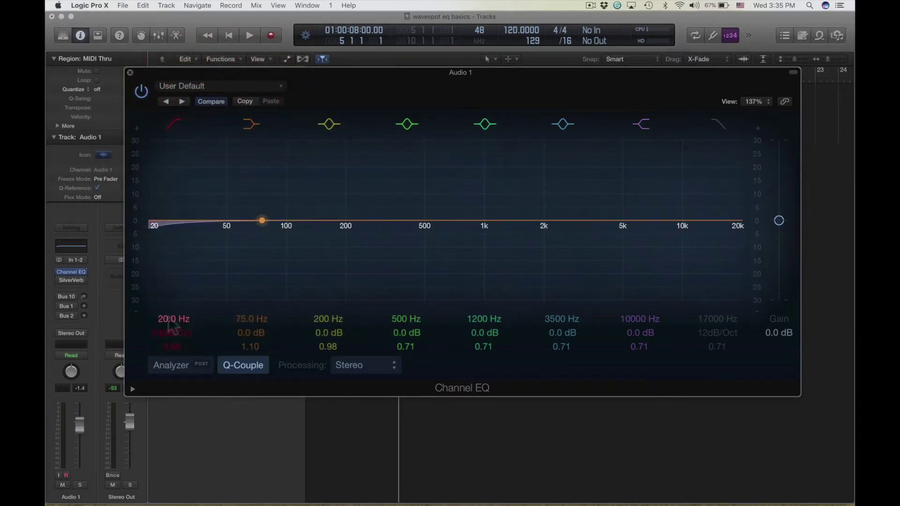
# Set the low-cut filter to 47 Hz with a Q of 0.83, and switch that filter off
pyautogui.moveTo(172, 324)
pyautogui.mouseDown()
pyautogui.moveTo(173, 302)
pyautogui.moveTo(172, 319)
pyautogui.mouseUp()
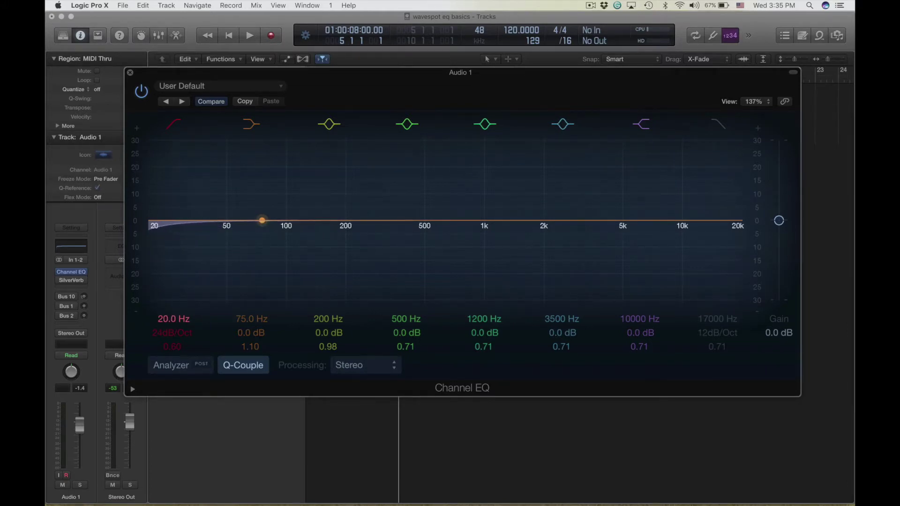
pyautogui.click(170, 344)
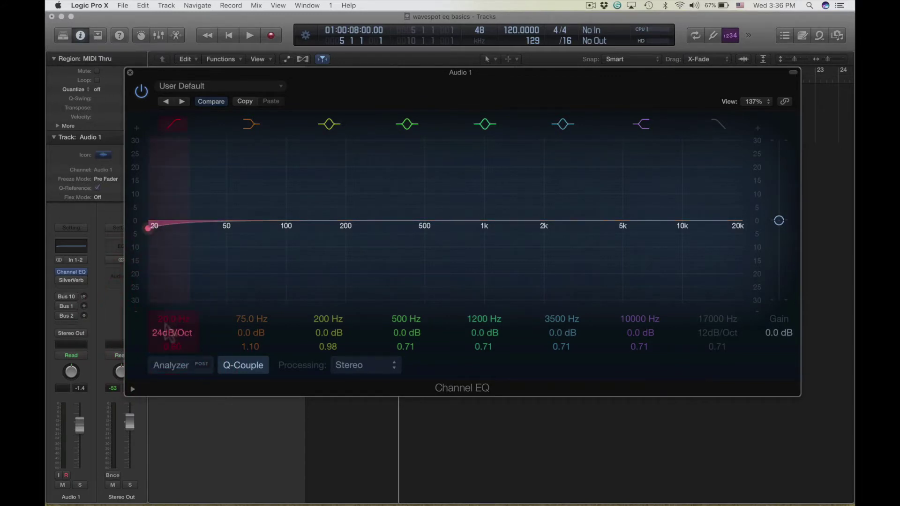
pyautogui.moveTo(169, 320); pyautogui.dragTo(169, 302)
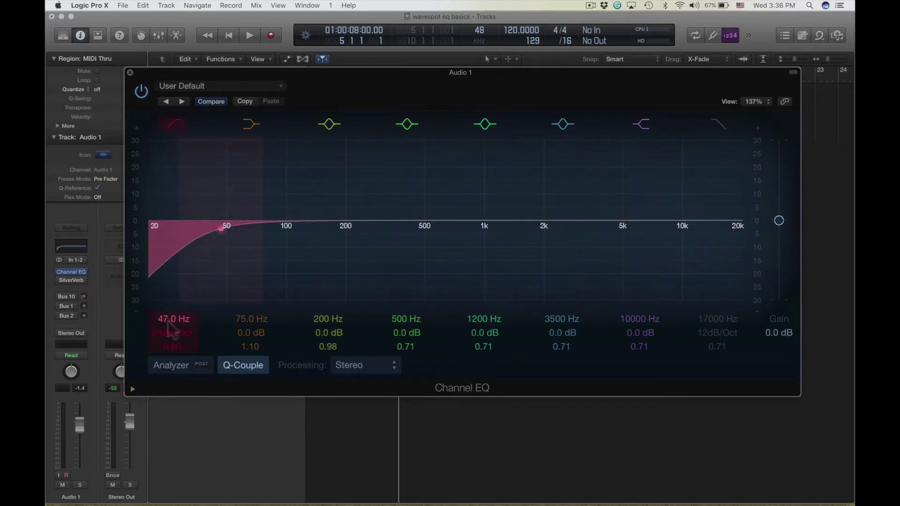
pyautogui.click(167, 346)
pyautogui.moveTo(167, 347)
pyautogui.mouseDown()
pyautogui.moveTo(167, 328)
pyautogui.moveTo(167, 341)
pyautogui.mouseUp()
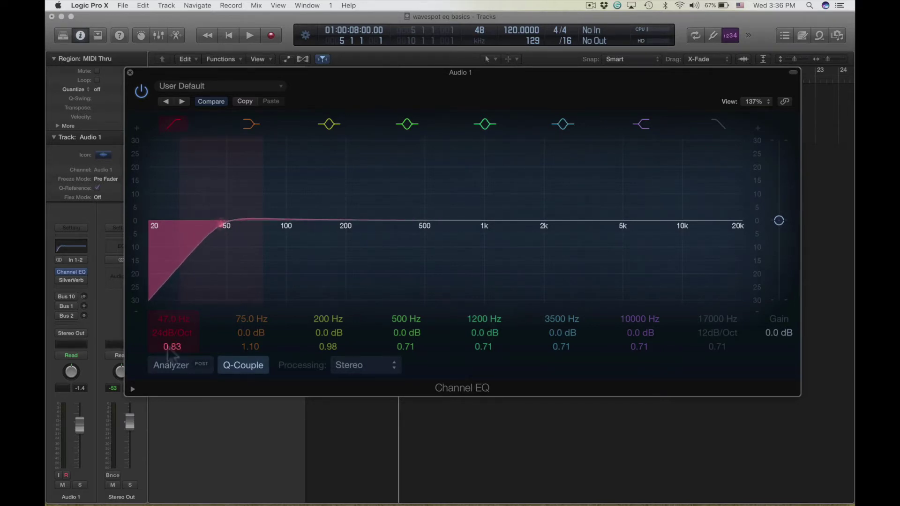
pyautogui.click(173, 125)
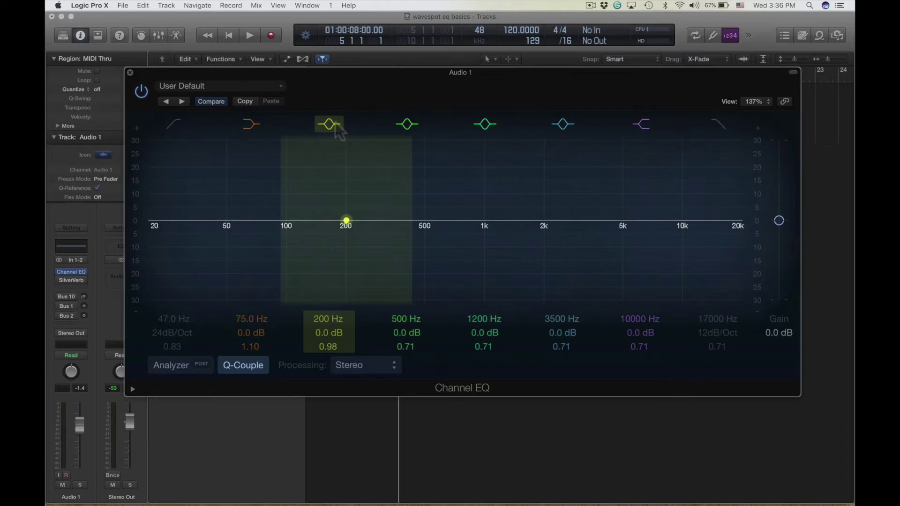
# Boost the 200 Hz bell band by 5.5 dB and widen it to a Q of 0.57
pyautogui.click(346, 220)
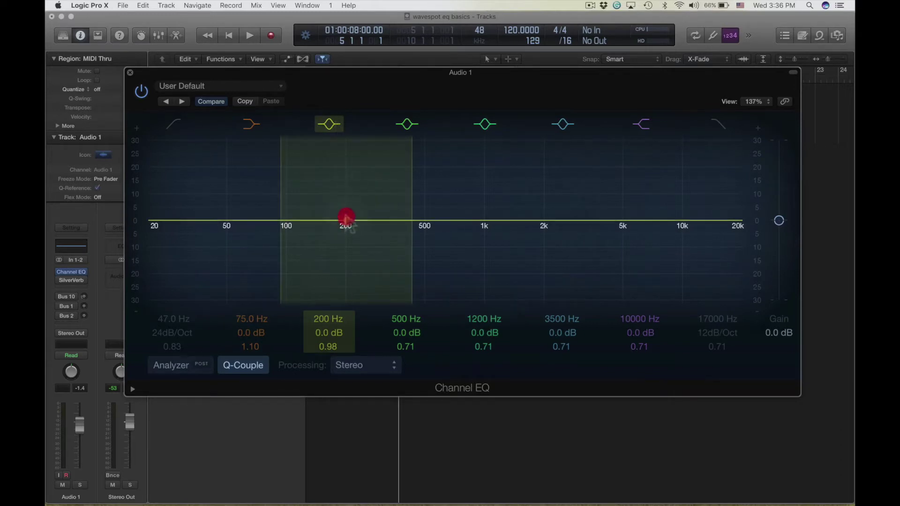
pyautogui.moveTo(346, 220); pyautogui.dragTo(346, 206)
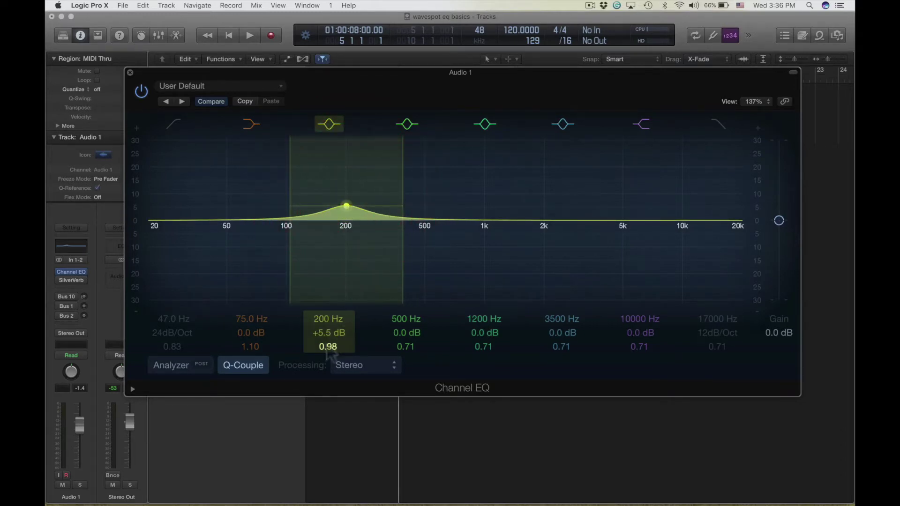
pyautogui.moveTo(327, 349)
pyautogui.mouseDown()
pyautogui.moveTo(327, 314)
pyautogui.moveTo(328, 356)
pyautogui.mouseUp()
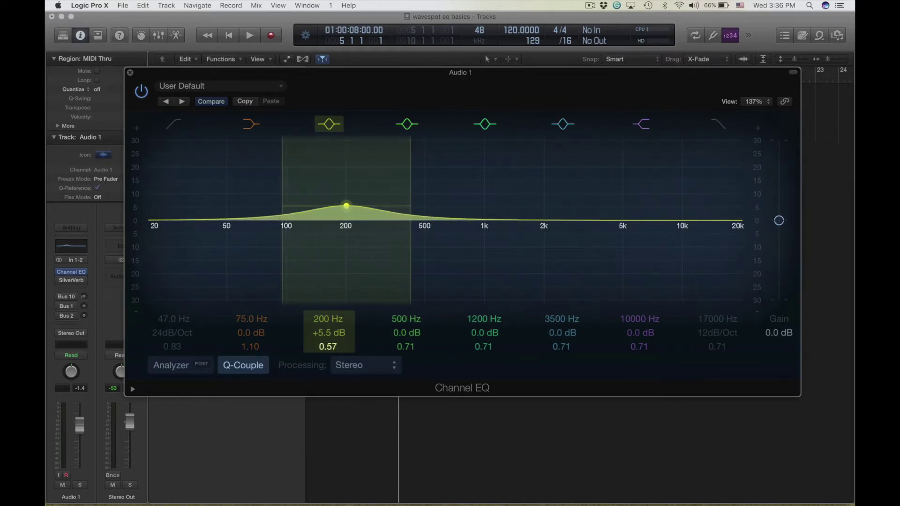
# Sweep the yellow bell band's frequency, ending at 210 Hz, and reset its gain to 0 dB
pyautogui.moveTo(329, 319)
pyautogui.mouseDown()
pyautogui.moveTo(328, 333)
pyautogui.moveTo(328, 320)
pyautogui.mouseUp()
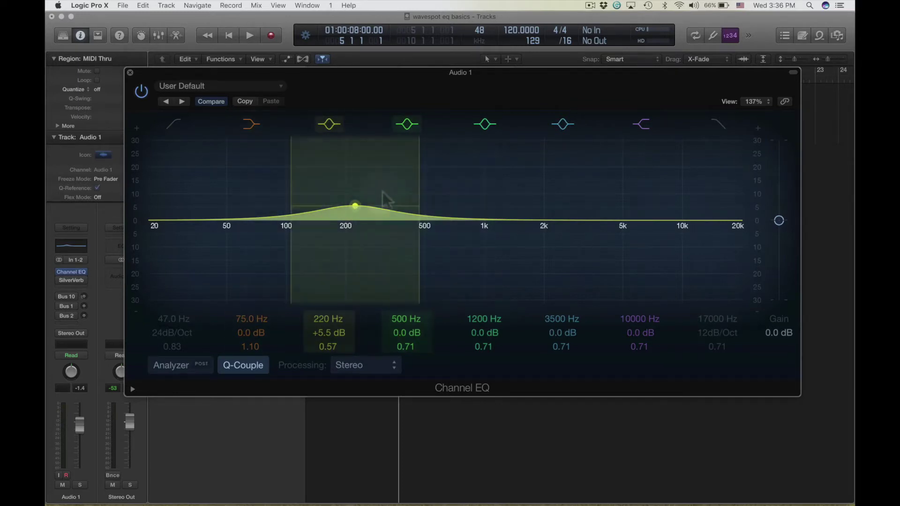
pyautogui.click(327, 321)
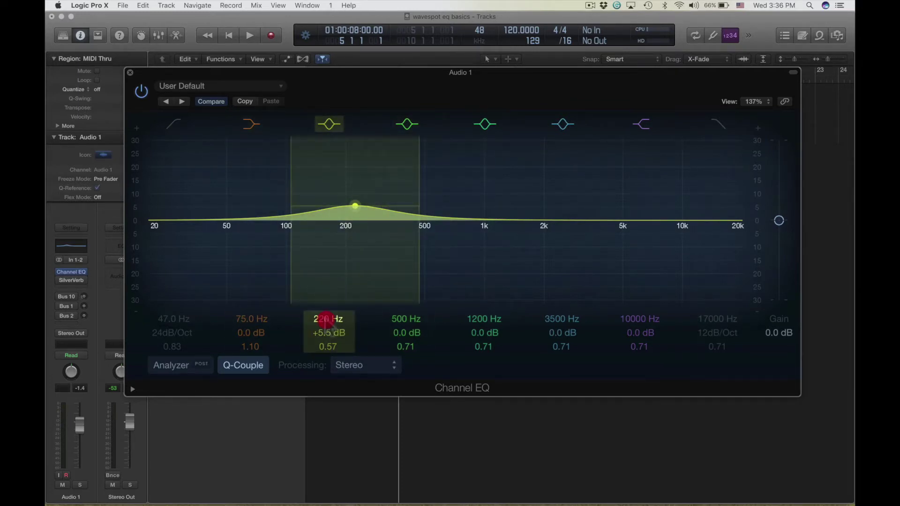
pyautogui.moveTo(327, 321); pyautogui.dragTo(325, 347)
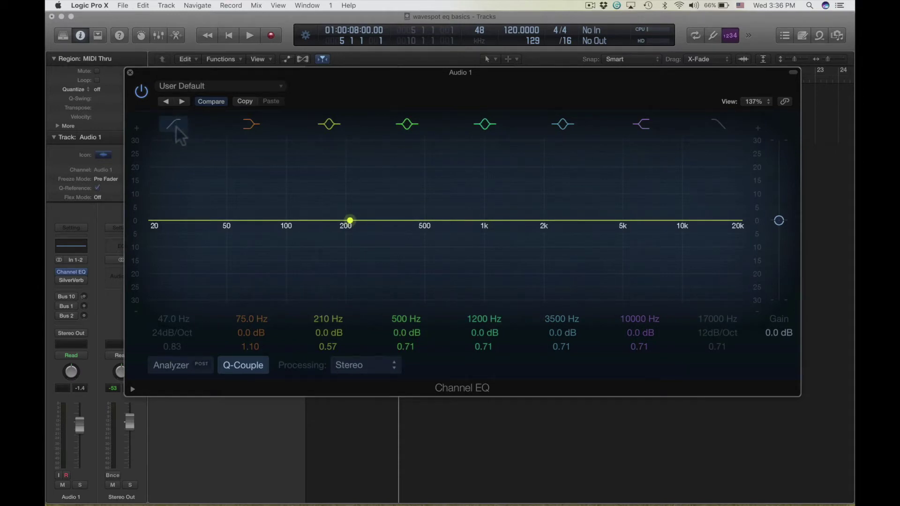
# Enable the low-cut filter again and sweep its cutoff frequency up to 1360 Hz
pyautogui.click(177, 127)
pyautogui.click(177, 128)
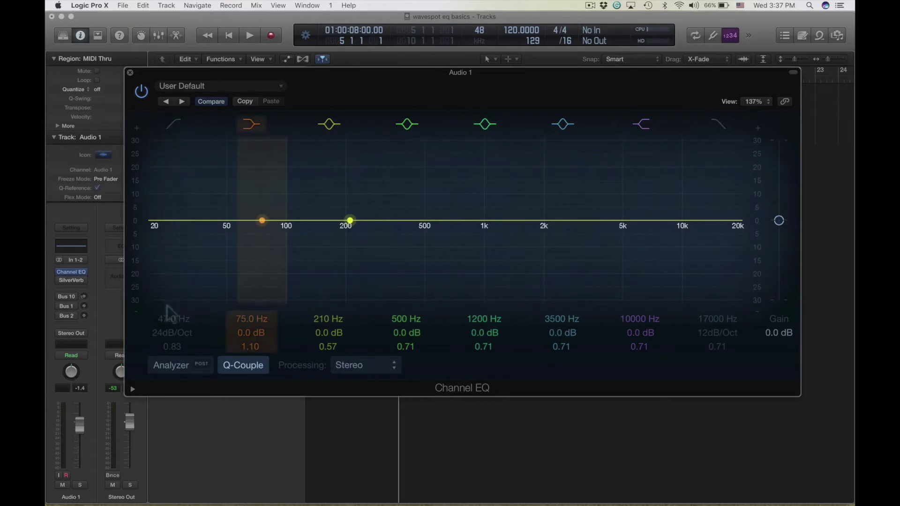
pyautogui.click(174, 124)
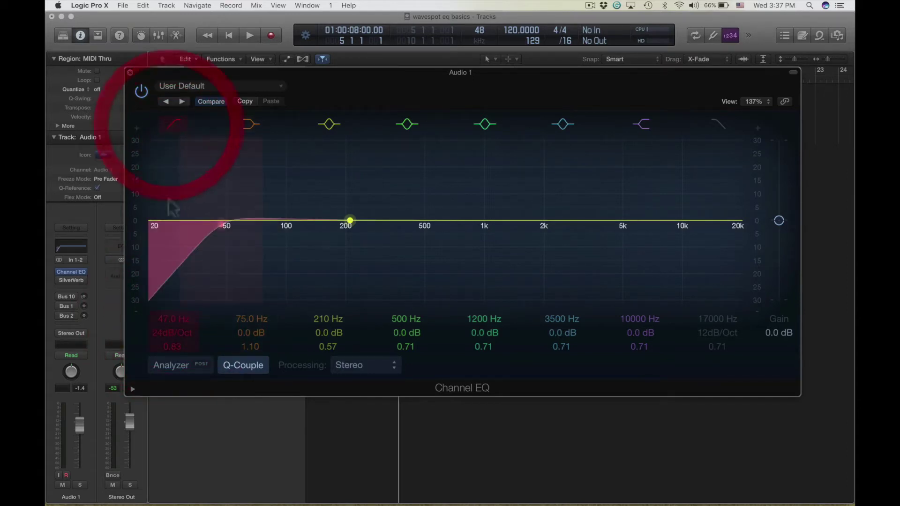
pyautogui.moveTo(182, 333); pyautogui.dragTo(181, 268)
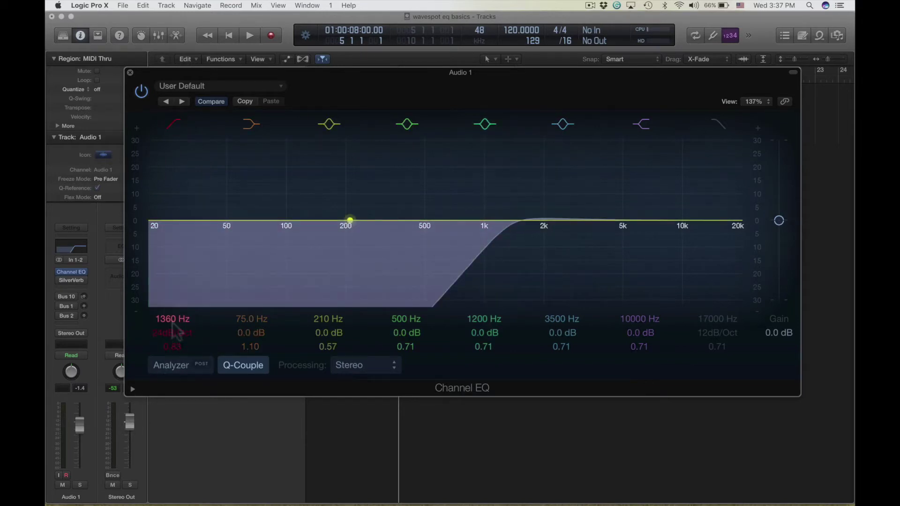
# Bring the low-cut filter down to 69 Hz with a 24 dB/Oct slope, and switch it off
pyautogui.moveTo(172, 320)
pyautogui.mouseDown()
pyautogui.moveTo(172, 358)
pyautogui.moveTo(173, 310)
pyautogui.moveTo(175, 326)
pyautogui.mouseUp()
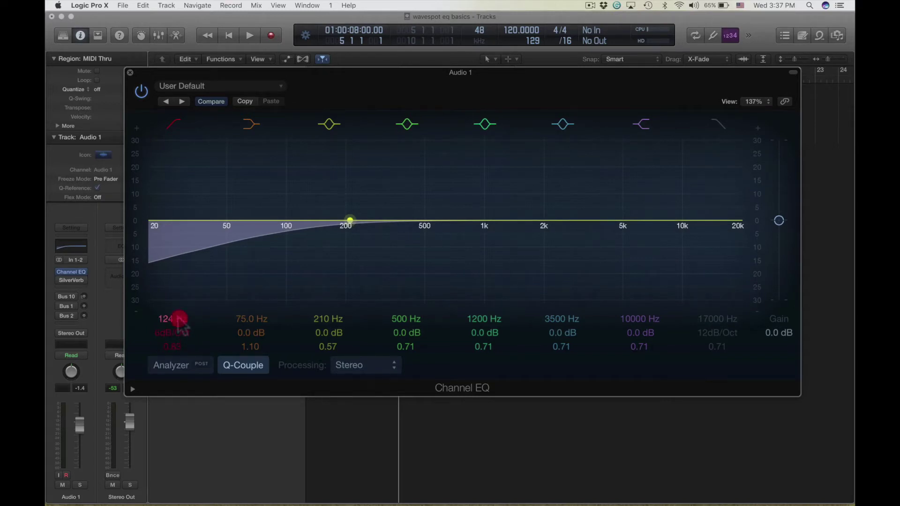
pyautogui.moveTo(181, 326)
pyautogui.mouseDown()
pyautogui.moveTo(180, 337)
pyautogui.moveTo(180, 323)
pyautogui.mouseUp()
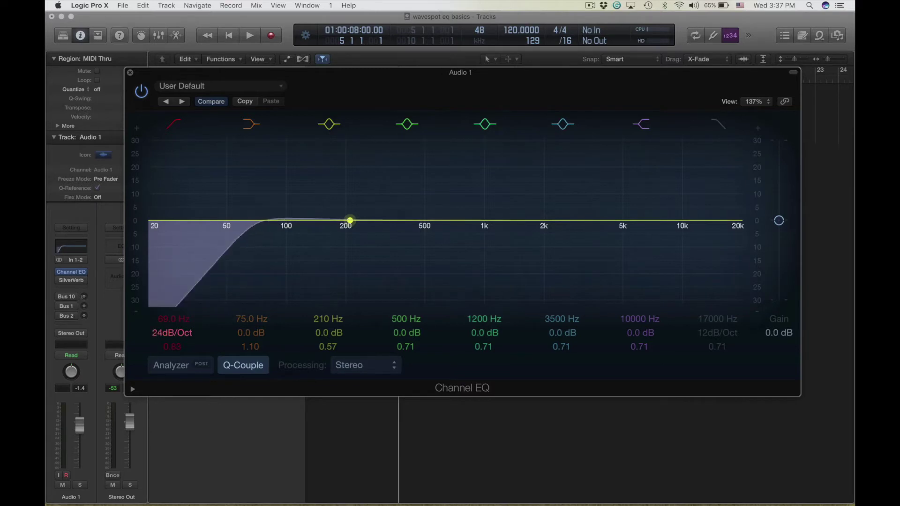
pyautogui.click(178, 123)
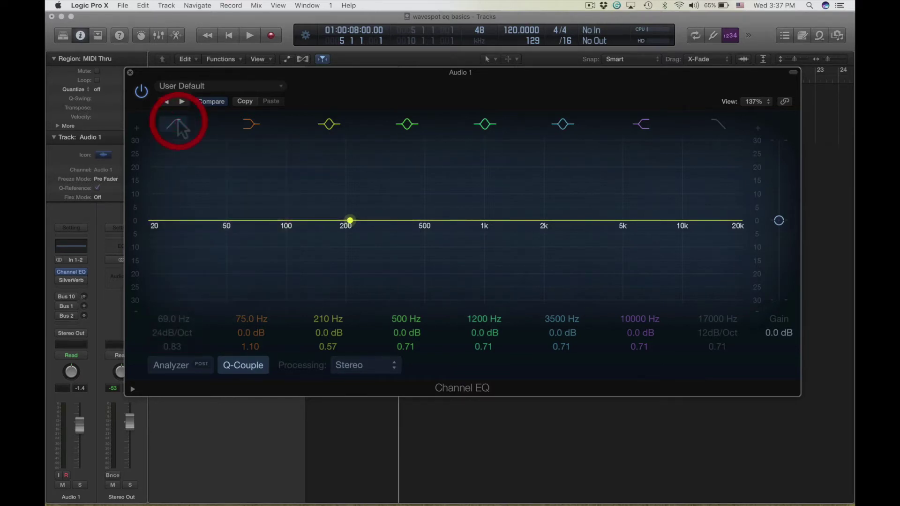
# Enable the high-cut filter, lower its frequency to 12000 Hz, and switch it off again
pyautogui.click(720, 124)
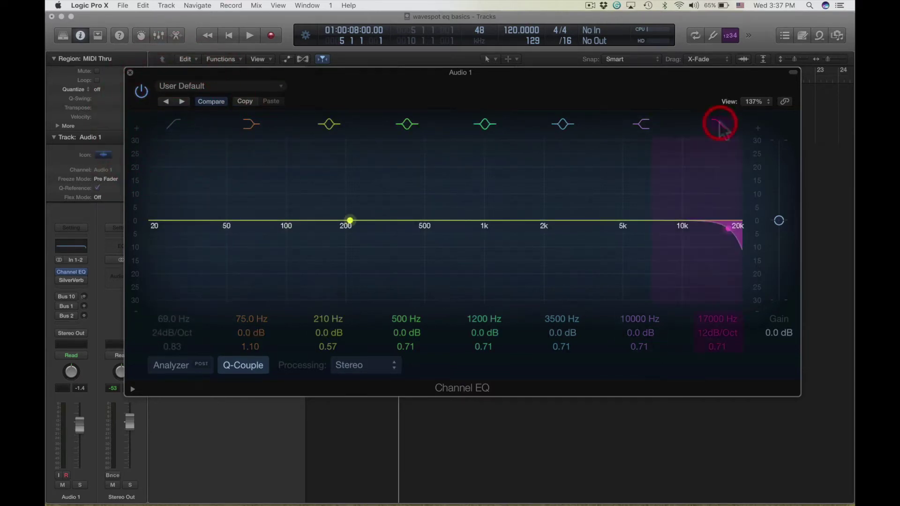
pyautogui.click(720, 322)
pyautogui.moveTo(720, 322); pyautogui.dragTo(717, 298)
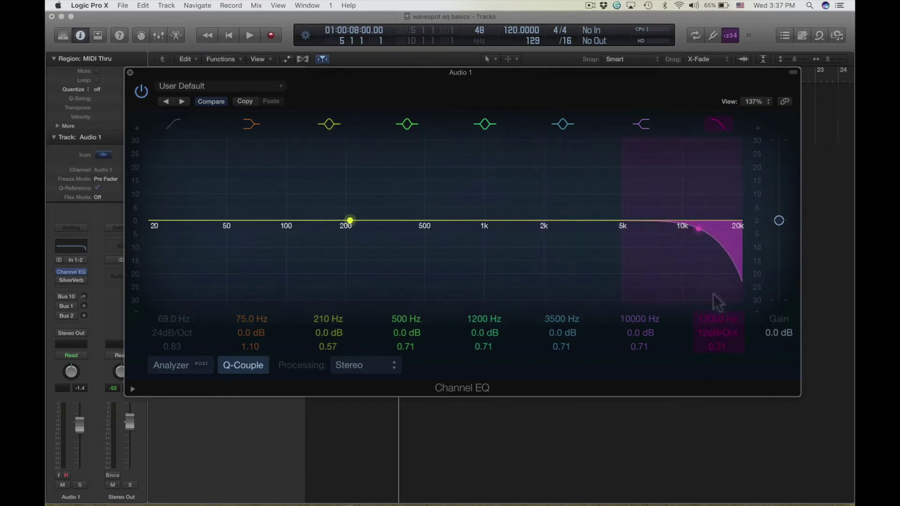
pyautogui.click(718, 124)
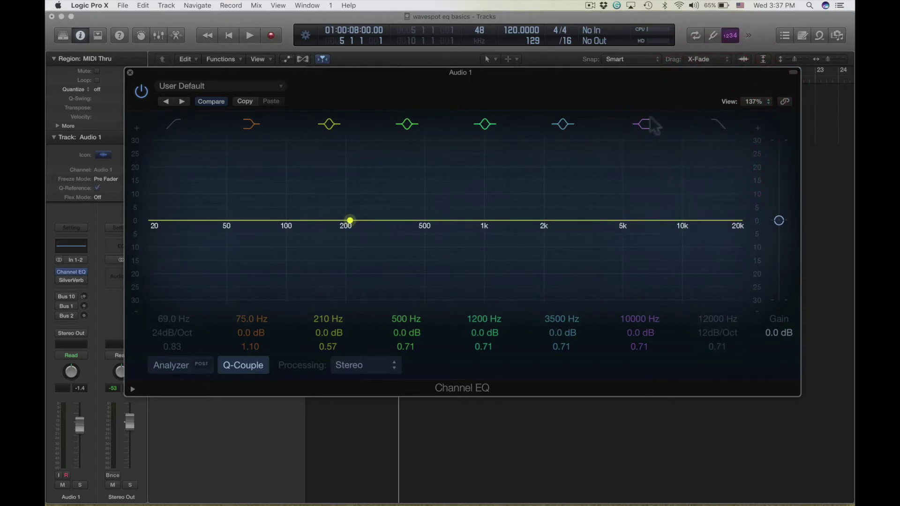
# Set the low shelf band to 380 Hz, -7.5 dB and a Q of 2.00, and switch it off
pyautogui.click(253, 126)
pyautogui.click(253, 126)
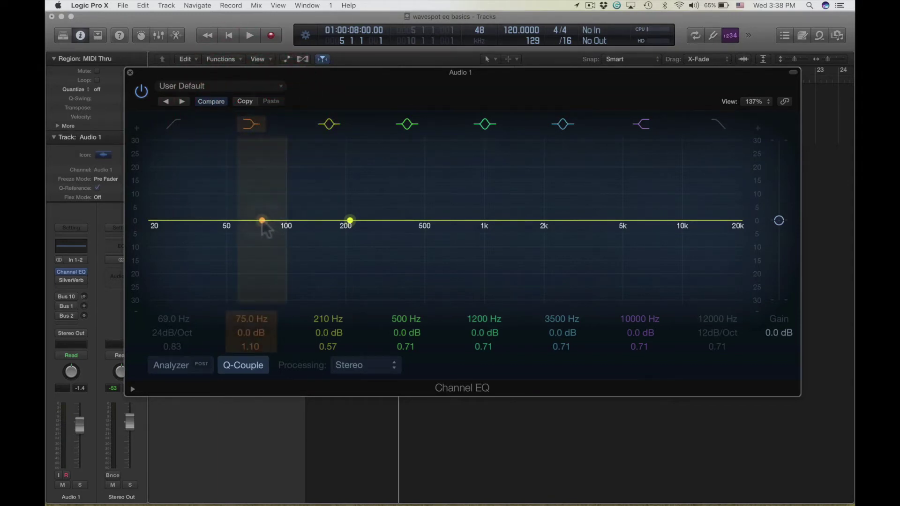
pyautogui.moveTo(263, 220); pyautogui.dragTo(260, 259)
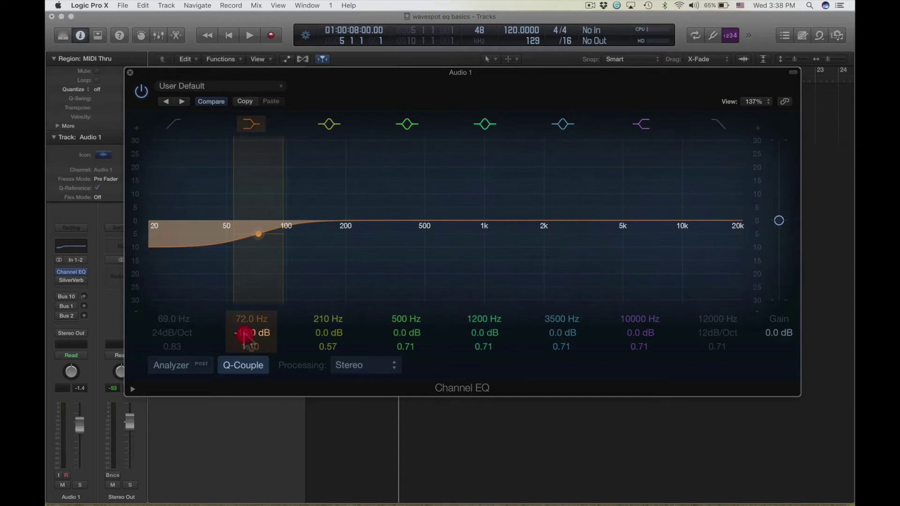
pyautogui.moveTo(244, 335); pyautogui.dragTo(252, 304)
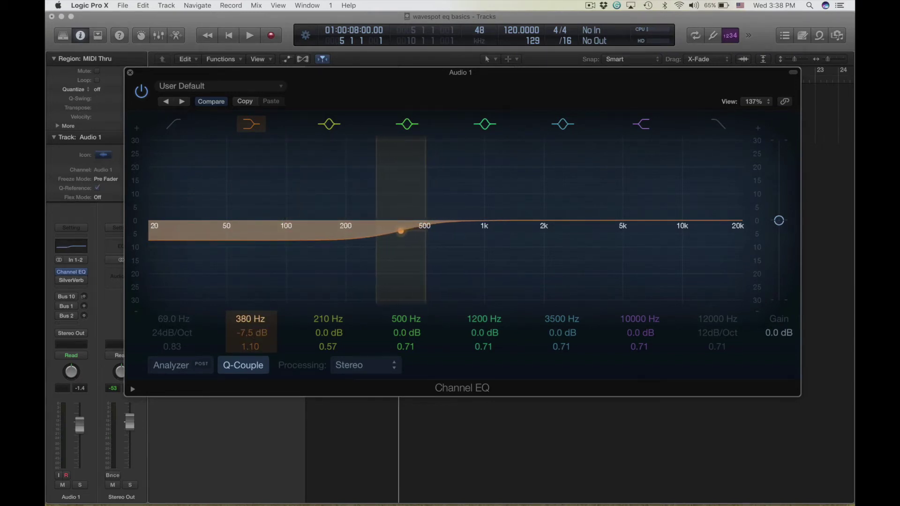
pyautogui.moveTo(249, 350)
pyautogui.mouseDown()
pyautogui.moveTo(249, 376)
pyautogui.moveTo(250, 349)
pyautogui.mouseUp()
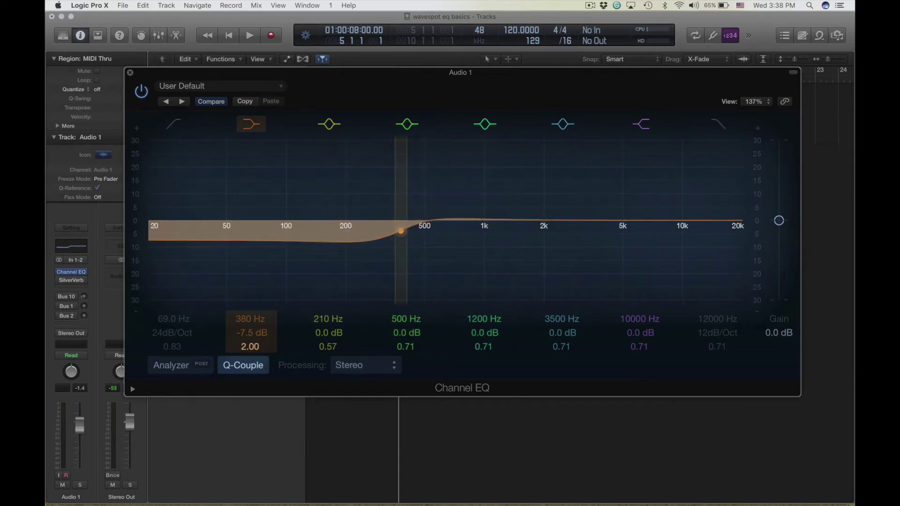
pyautogui.click(251, 125)
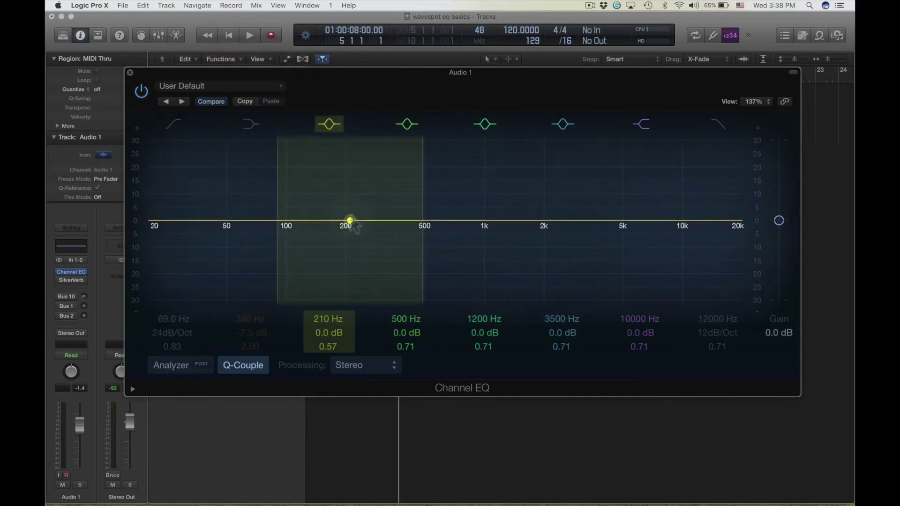
# Boost and adjust the yellow bell band, ending at 250 Hz with a Q of 13.0 and 0 dB gain
pyautogui.moveTo(350, 221); pyautogui.dragTo(343, 185)
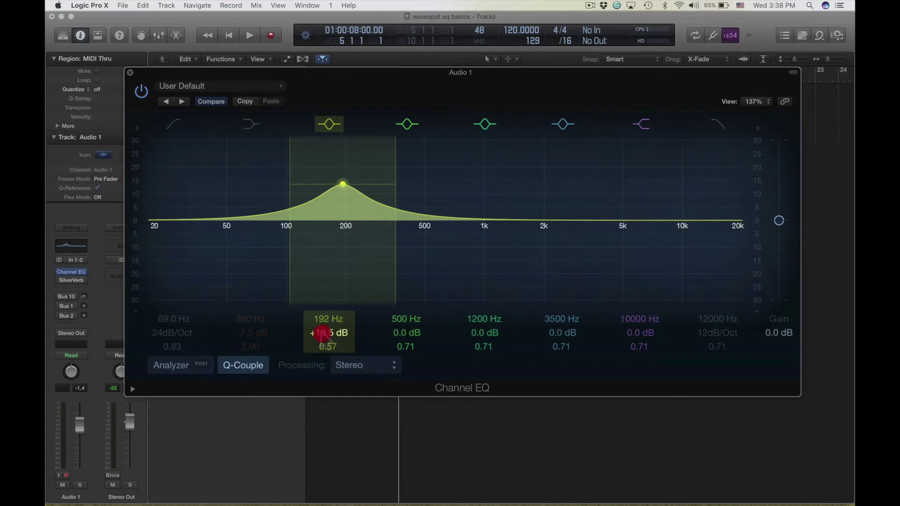
pyautogui.moveTo(322, 334)
pyautogui.mouseDown()
pyautogui.moveTo(323, 317)
pyautogui.moveTo(324, 325)
pyautogui.moveTo(333, 320)
pyautogui.moveTo(324, 351)
pyautogui.moveTo(323, 329)
pyautogui.mouseUp()
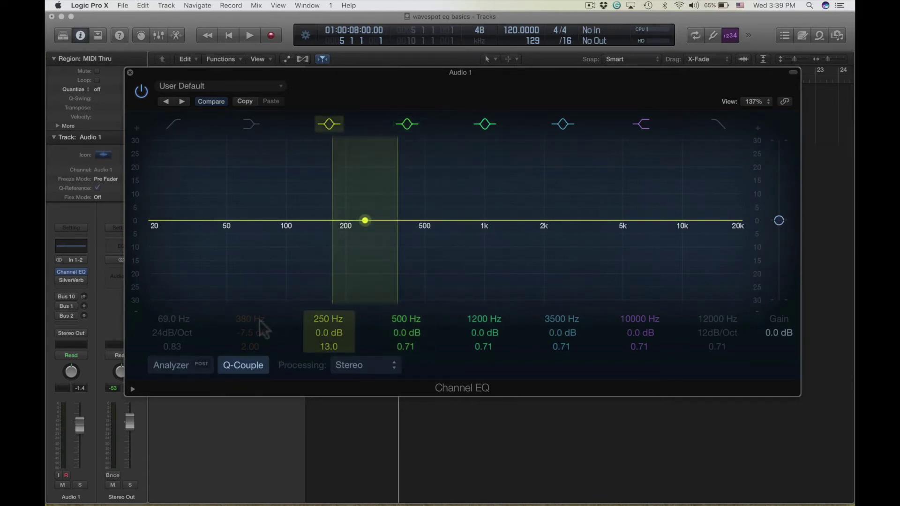
# Turn on the equalizer's post-EQ analyzer and move the Channel EQ window slightly down
pyautogui.click(177, 366)
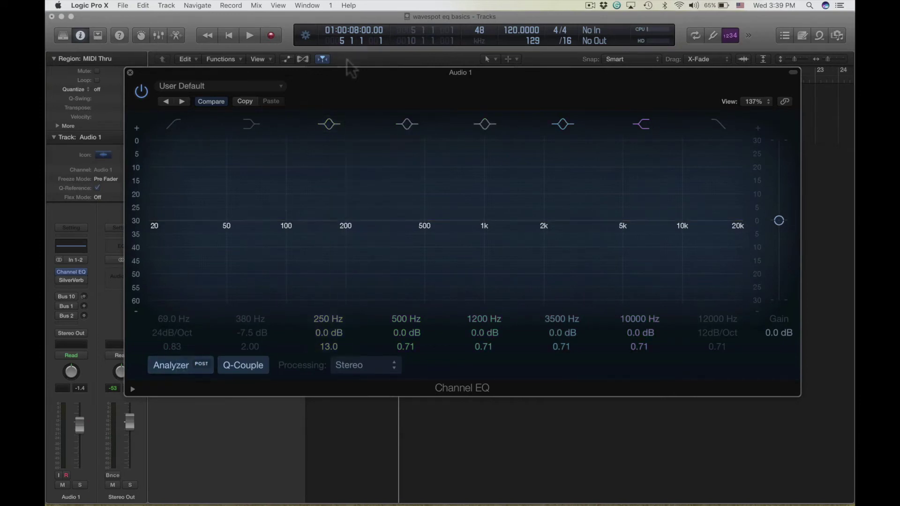
pyautogui.moveTo(347, 73)
pyautogui.mouseDown()
pyautogui.moveTo(315, 235)
pyautogui.moveTo(351, 82)
pyautogui.mouseUp()
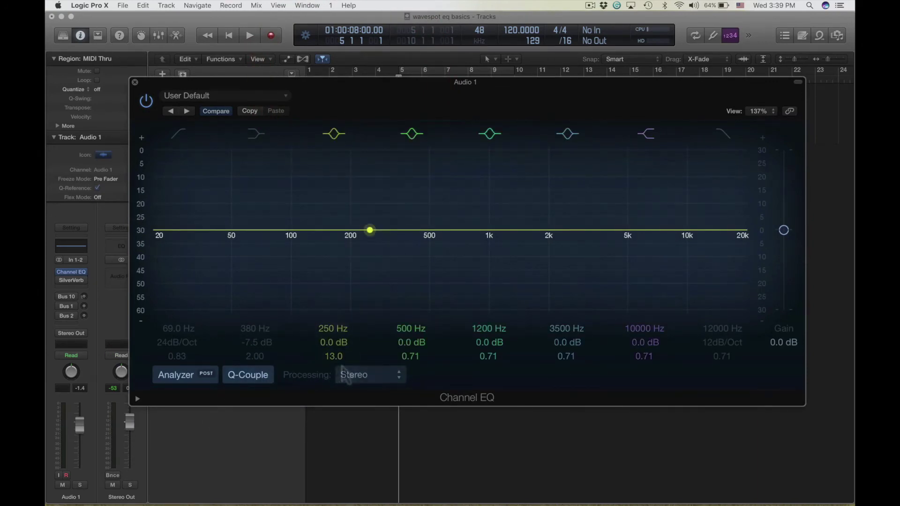
pyautogui.click(368, 376)
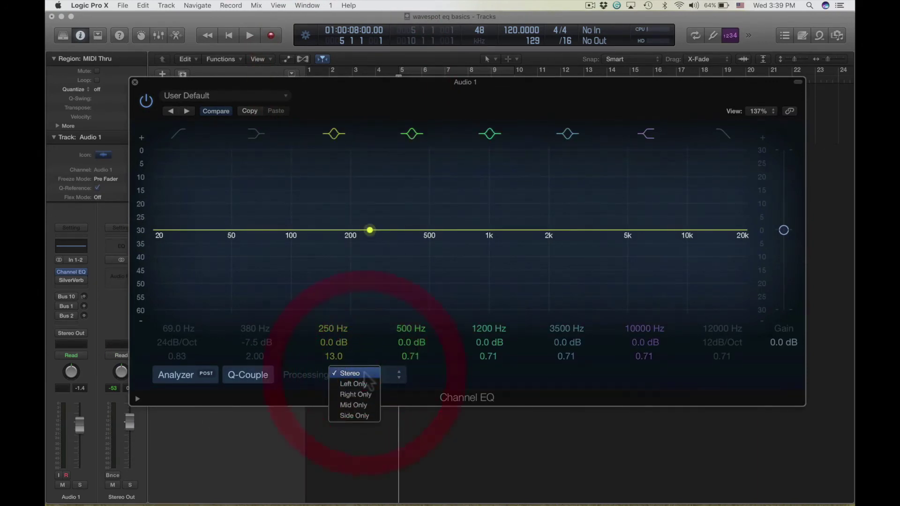
pyautogui.click(402, 332)
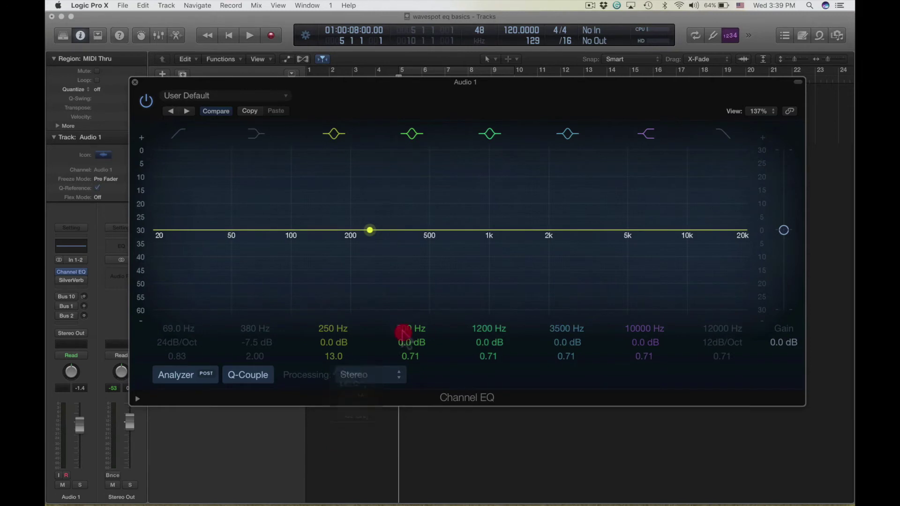
pyautogui.click(384, 379)
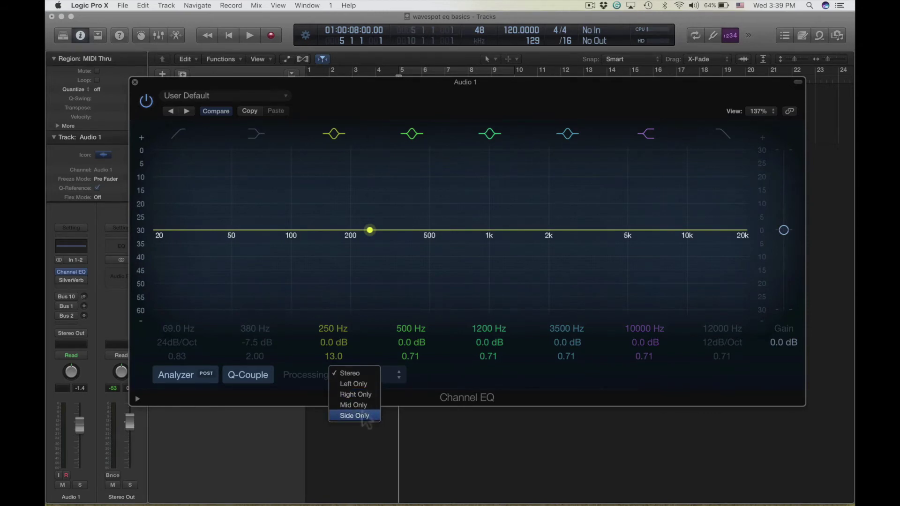
pyautogui.click(375, 342)
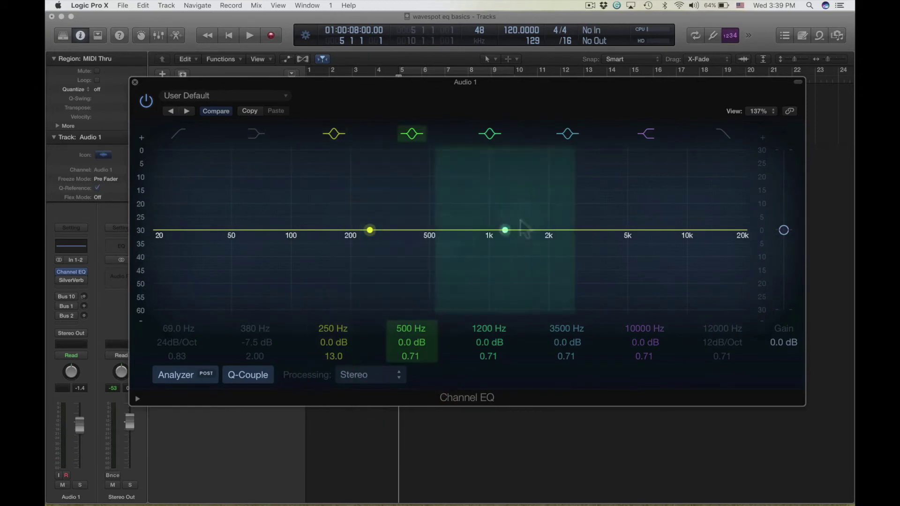
pyautogui.click(784, 230)
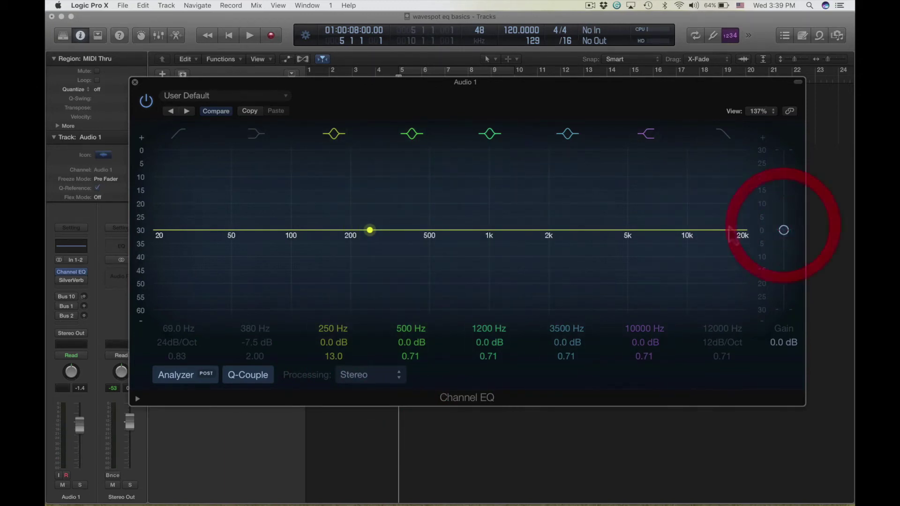
# Set the Channel EQ bell bands to +4.0 dB at 250 Hz, -4.0 dB at 1200 Hz and +5.0 dB at 3500 Hz
pyautogui.moveTo(370, 230); pyautogui.dragTo(371, 217)
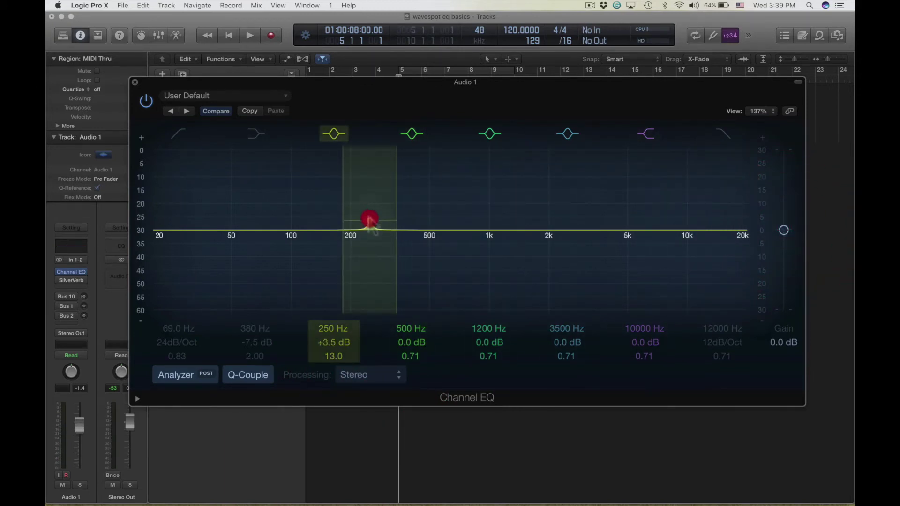
pyautogui.moveTo(505, 231)
pyautogui.mouseDown()
pyautogui.moveTo(508, 201)
pyautogui.moveTo(505, 241)
pyautogui.mouseUp()
pyautogui.moveTo(597, 230)
pyautogui.mouseDown()
pyautogui.moveTo(597, 209)
pyautogui.moveTo(598, 217)
pyautogui.mouseUp()
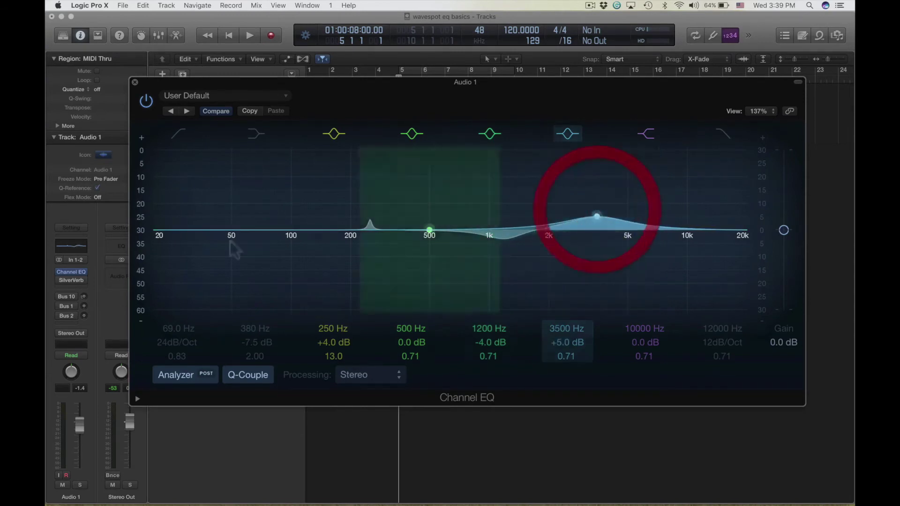
# Enable the low-cut filter at about 98 Hz and lower the equalizer's output gain to -1.0 dB
pyautogui.click(179, 134)
pyautogui.moveTo(261, 235)
pyautogui.mouseDown()
pyautogui.moveTo(297, 217)
pyautogui.moveTo(291, 240)
pyautogui.mouseUp()
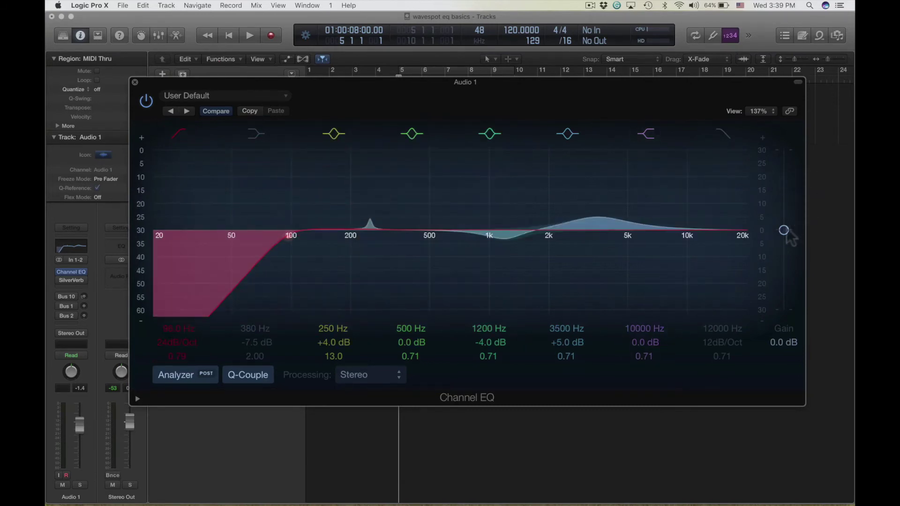
pyautogui.moveTo(788, 233)
pyautogui.mouseDown()
pyautogui.moveTo(787, 209)
pyautogui.moveTo(781, 254)
pyautogui.moveTo(783, 233)
pyautogui.mouseUp()
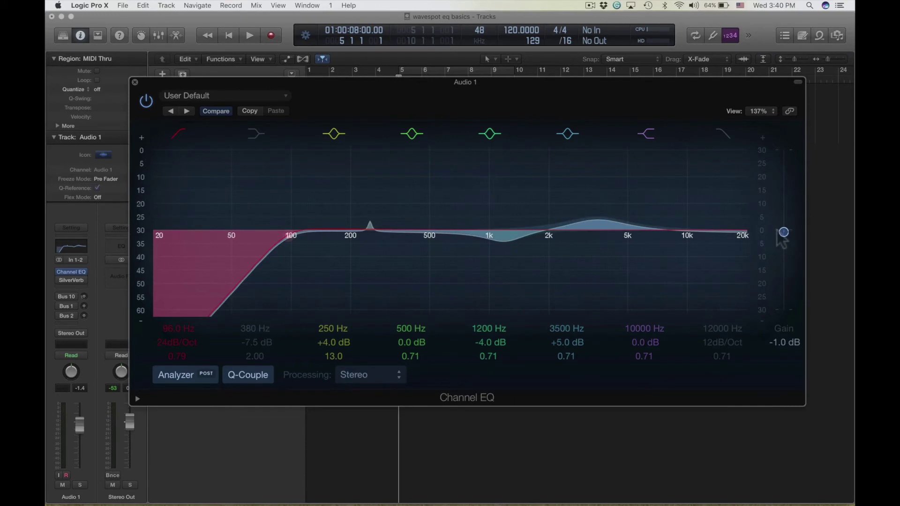
# Replace the Channel EQ on Audio 1 with the stereo Waves REQ 6 (s) plug-in and move its window over the empty arrange area
pyautogui.click(138, 85)
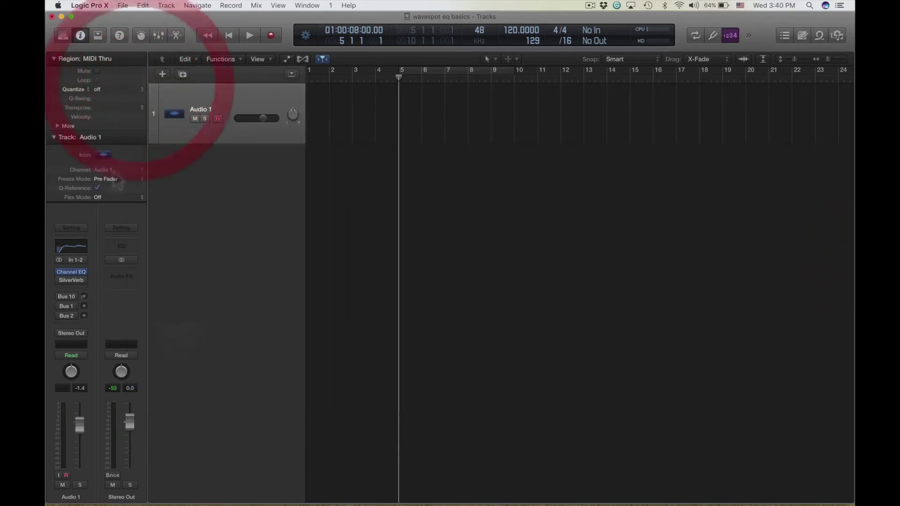
pyautogui.click(87, 278)
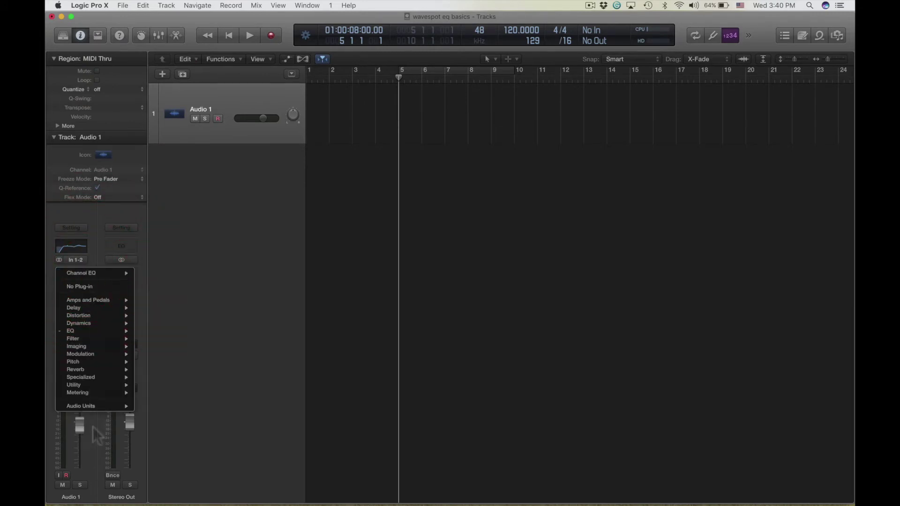
pyautogui.moveTo(127, 407)
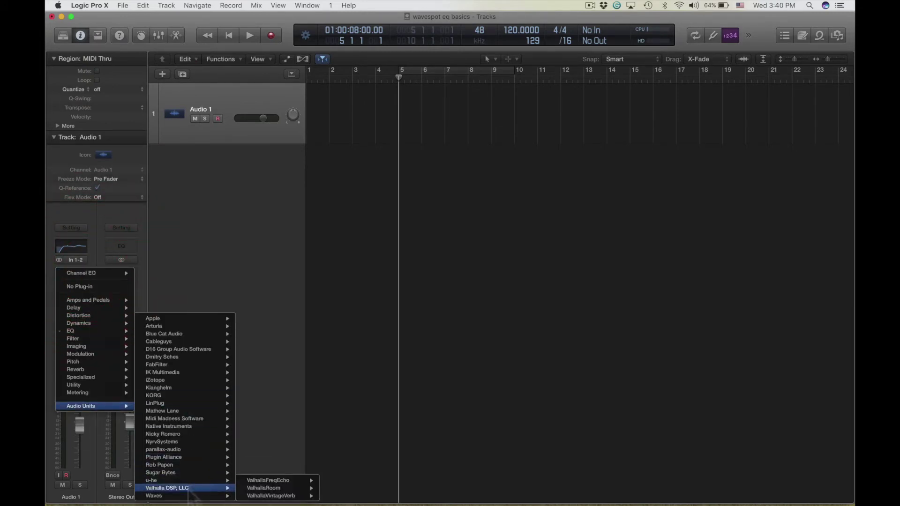
pyautogui.moveTo(192, 496)
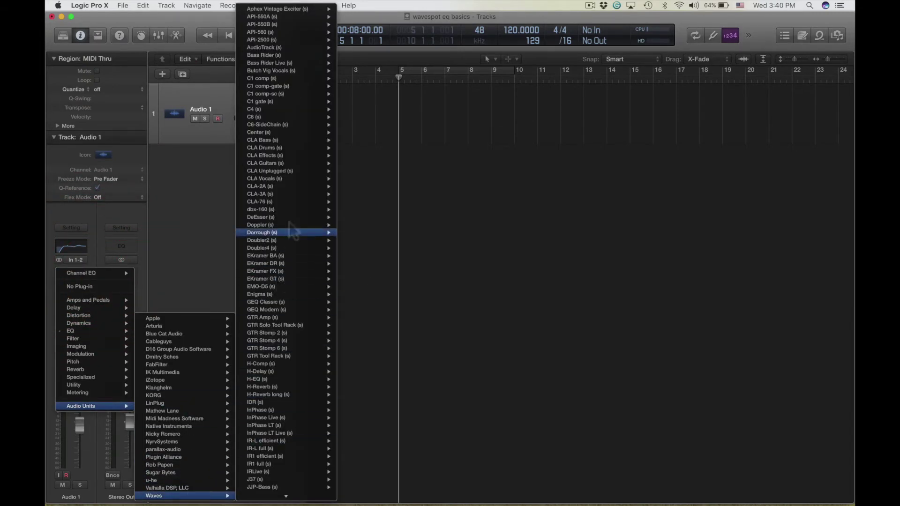
pyautogui.scroll(-4, 295, 230)
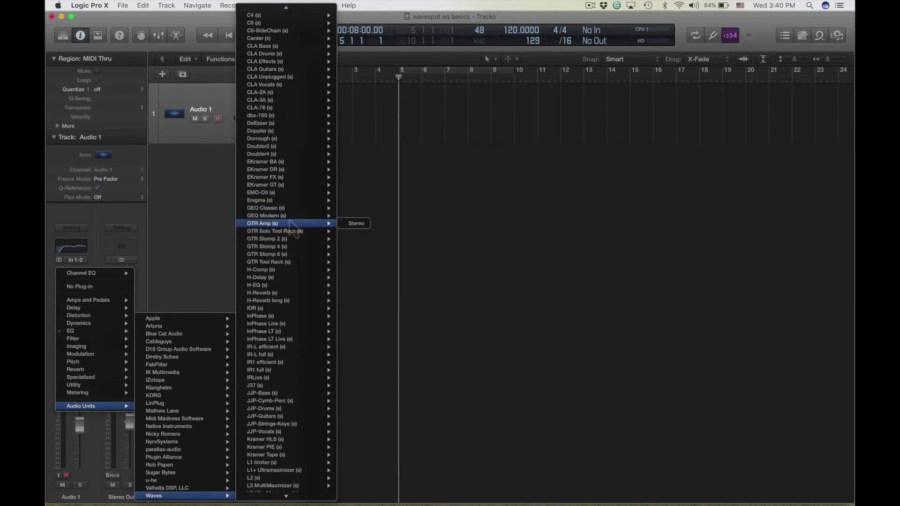
pyautogui.scroll(-20, 291, 224)
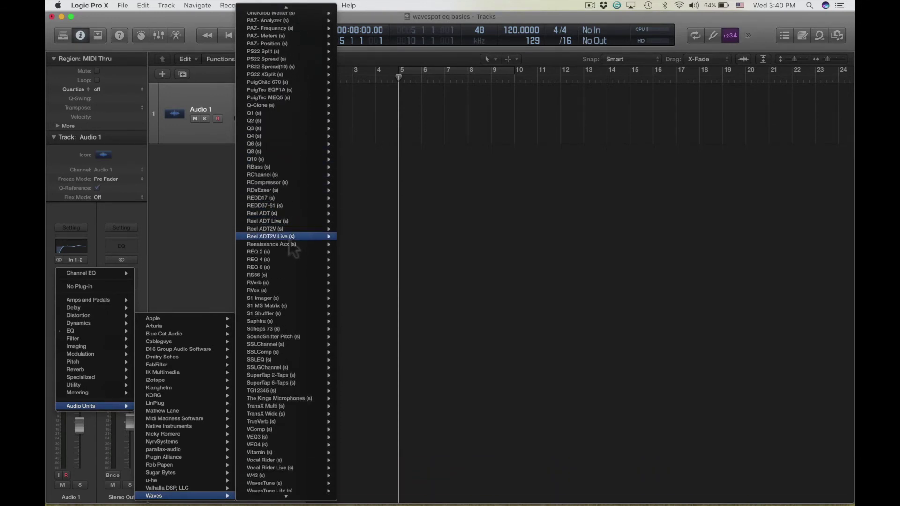
pyautogui.moveTo(293, 267)
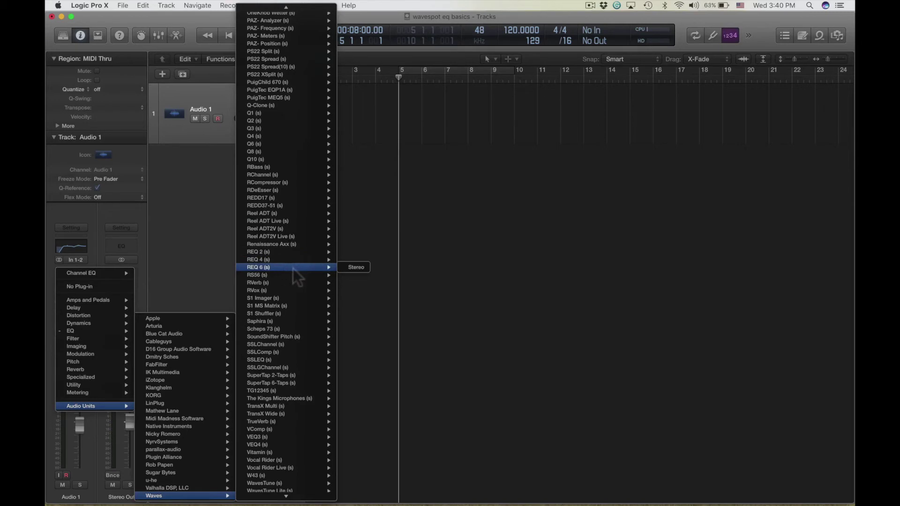
pyautogui.click(350, 268)
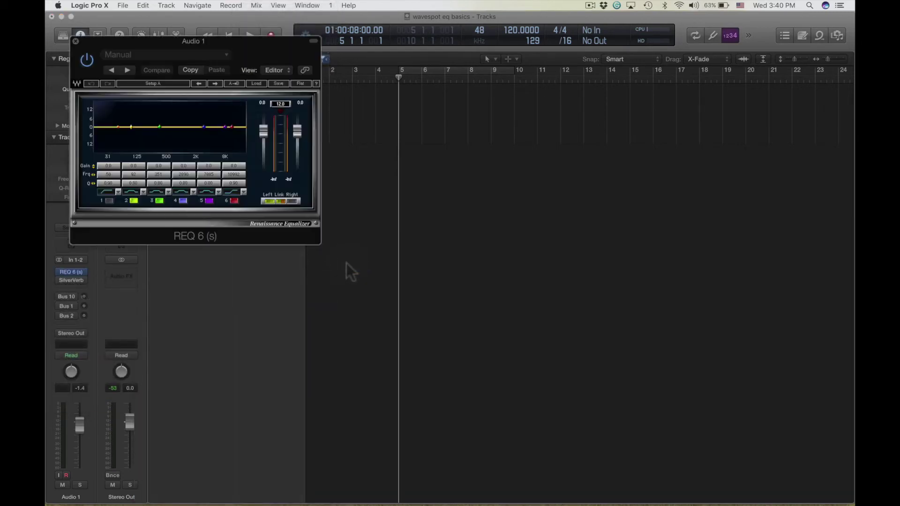
pyautogui.moveTo(265, 43); pyautogui.dragTo(544, 114)
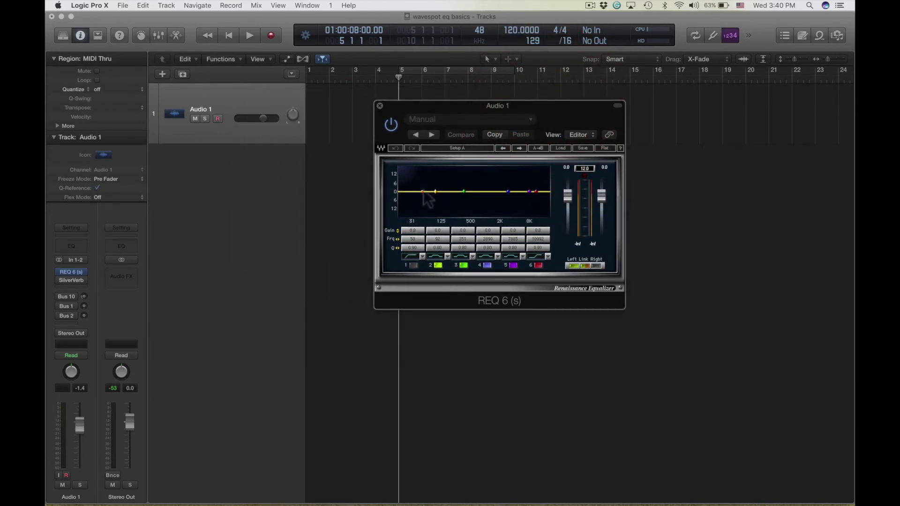
# Move REQ 6 band 1's low cut to 46 Hz and switch it off, and change band 2's type to Low-Shelf
pyautogui.moveTo(422, 192); pyautogui.dragTo(422, 194)
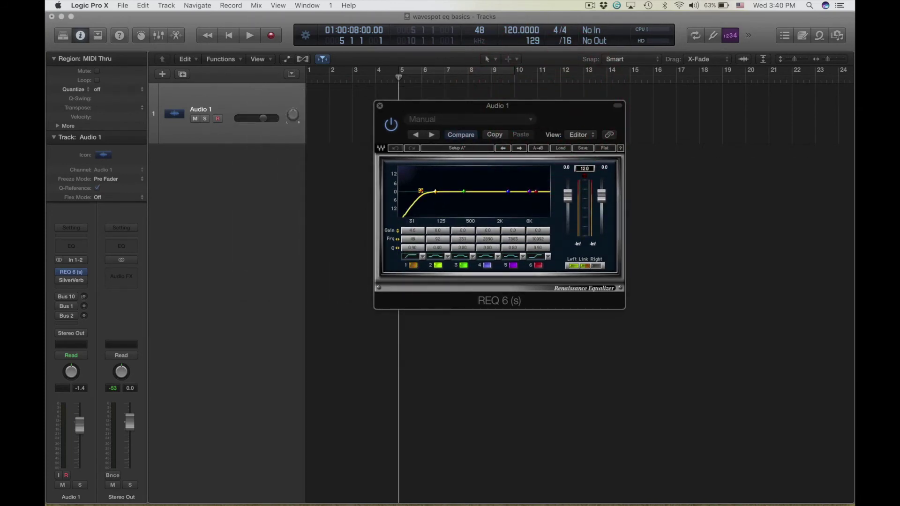
pyautogui.click(448, 257)
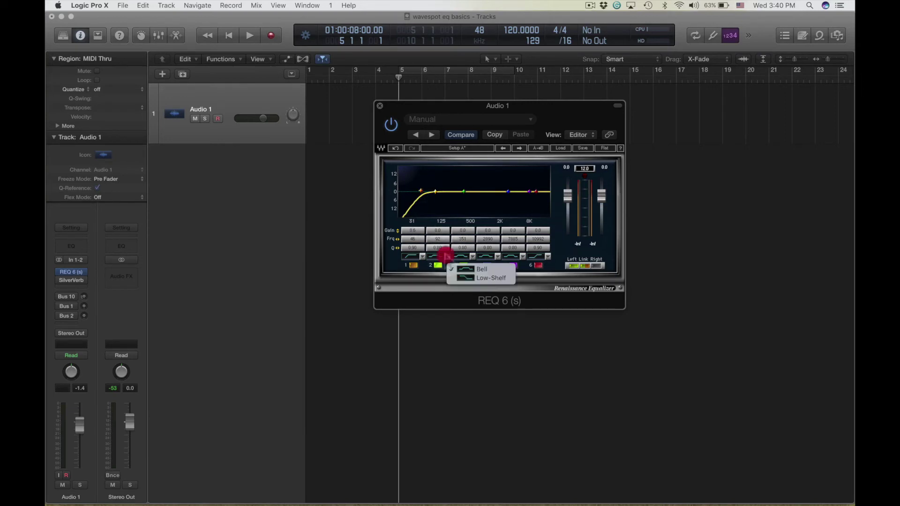
pyautogui.click(460, 278)
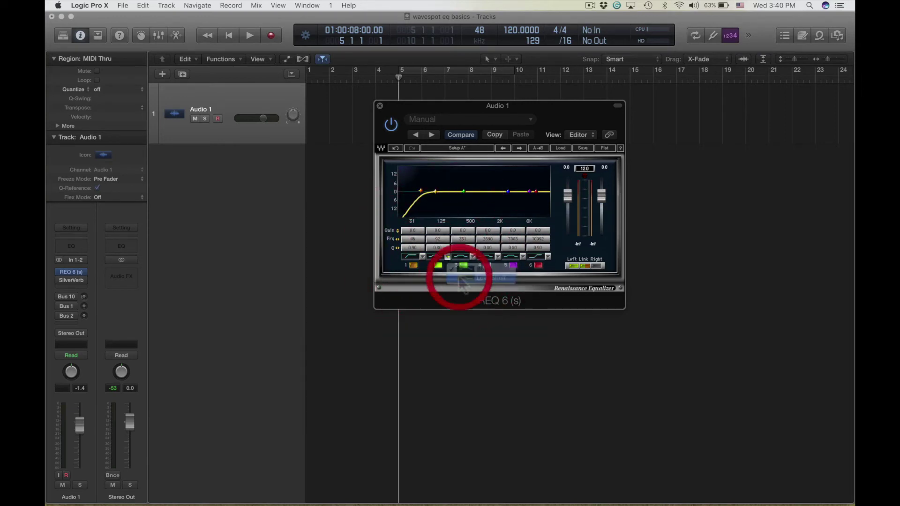
pyautogui.click(413, 265)
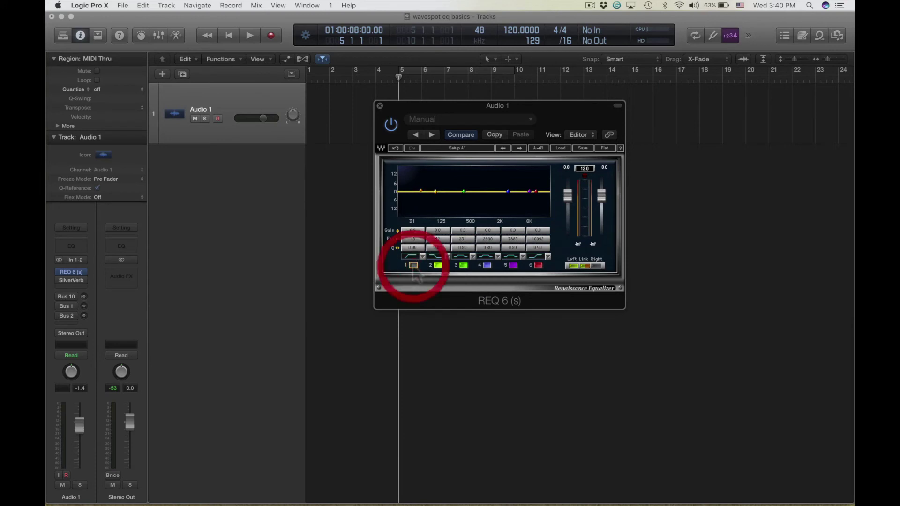
# Lower band 2's low shelf to about -1.7 dB at 81 Hz, compare it with band 1's cut, and switch both bands off
pyautogui.moveTo(435, 191)
pyautogui.mouseDown()
pyautogui.moveTo(433, 205)
pyautogui.moveTo(433, 194)
pyautogui.mouseUp()
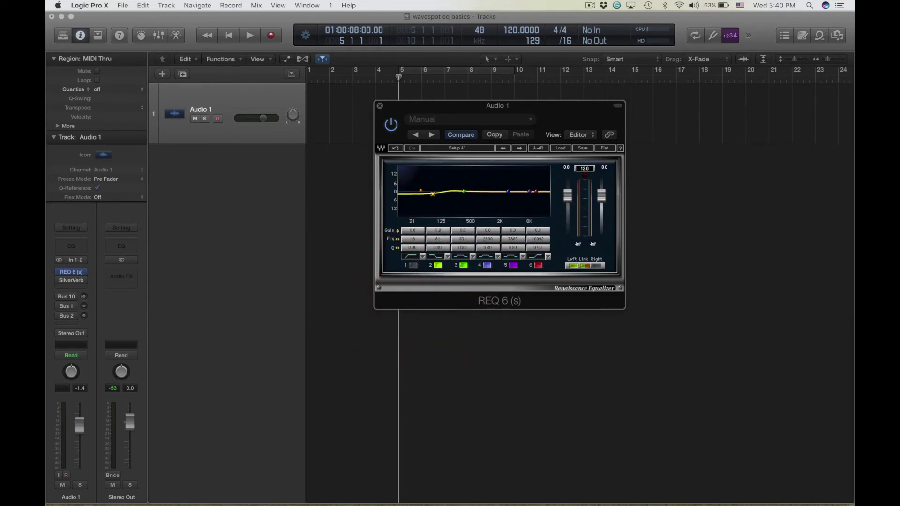
pyautogui.click(413, 265)
pyautogui.click(437, 266)
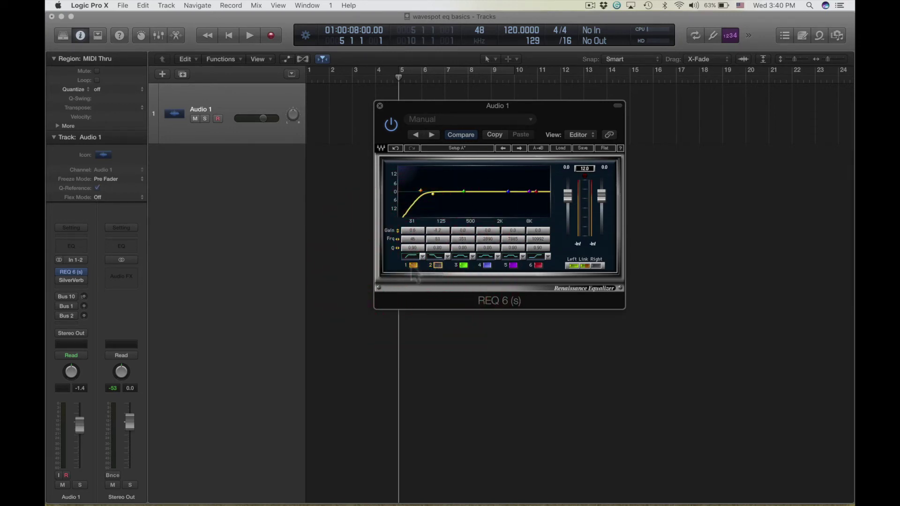
pyautogui.click(413, 265)
# Boost band 3's bell to about 7.9 dB, narrow it to a Q of 6.50, and bring it back near 0 dB at 212 Hz
pyautogui.click(460, 256)
pyautogui.click(460, 256)
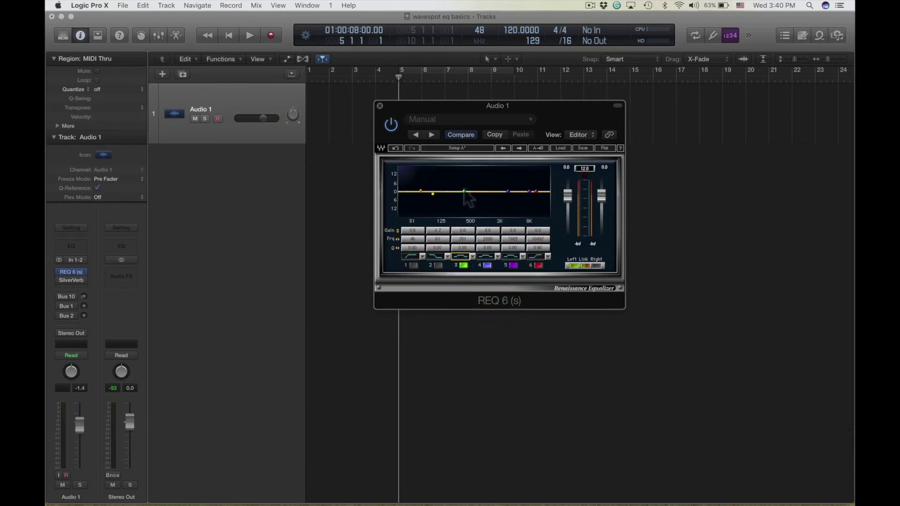
pyautogui.moveTo(463, 191); pyautogui.dragTo(464, 187)
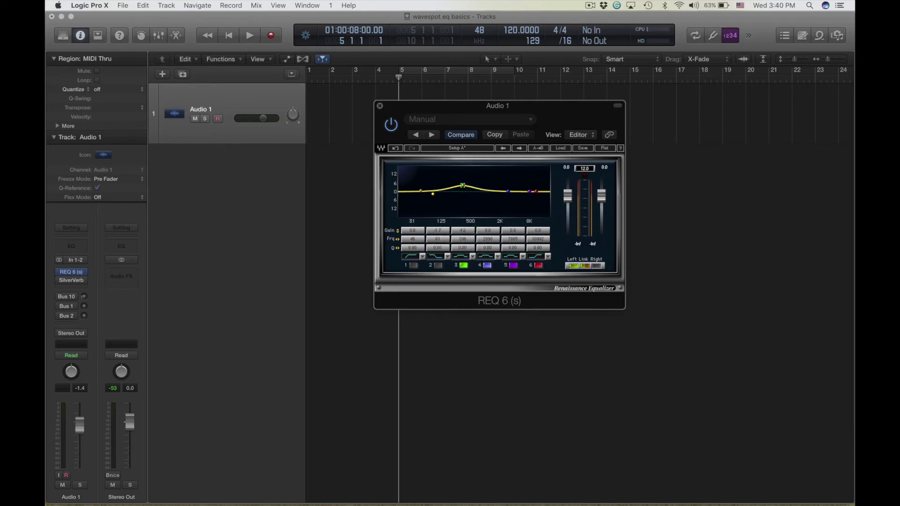
pyautogui.moveTo(463, 186); pyautogui.dragTo(462, 181)
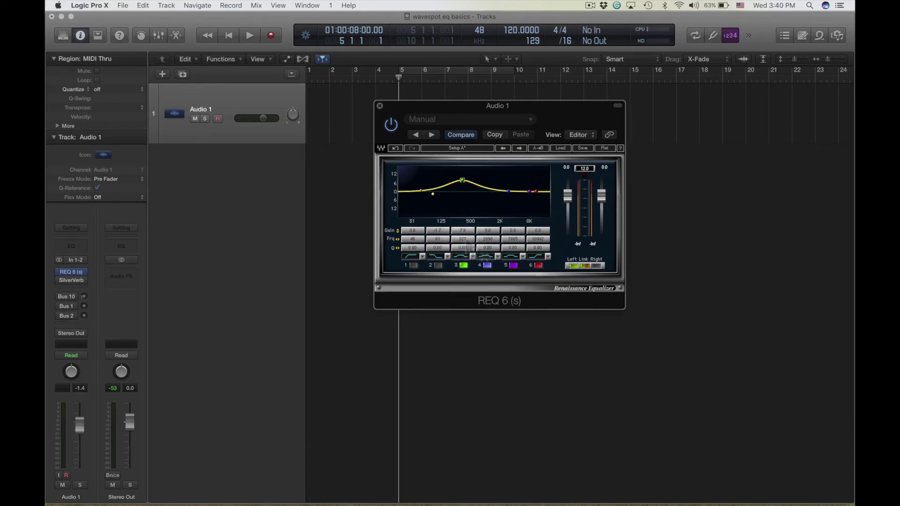
pyautogui.moveTo(463, 240)
pyautogui.mouseDown()
pyautogui.moveTo(444, 240)
pyautogui.moveTo(463, 246)
pyautogui.moveTo(463, 233)
pyautogui.moveTo(454, 247)
pyautogui.moveTo(463, 248)
pyautogui.mouseUp()
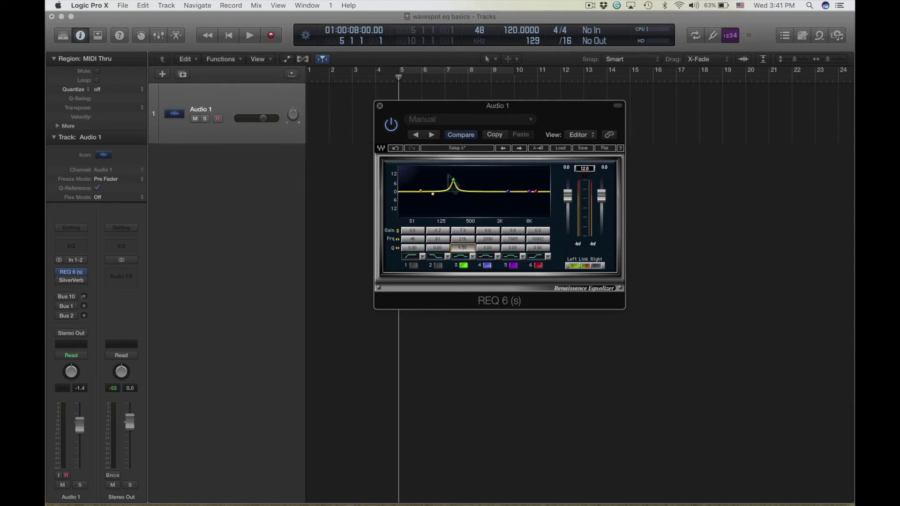
pyautogui.moveTo(453, 179); pyautogui.dragTo(453, 181)
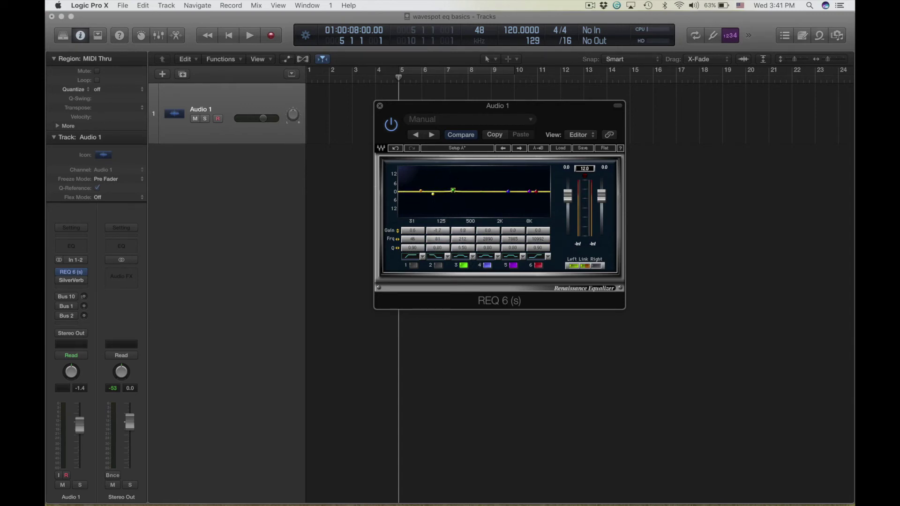
# Replace the REQ 6 plug-in on Audio 1 with the stereo FabFilter FF Pro-Q 2
pyautogui.click(380, 106)
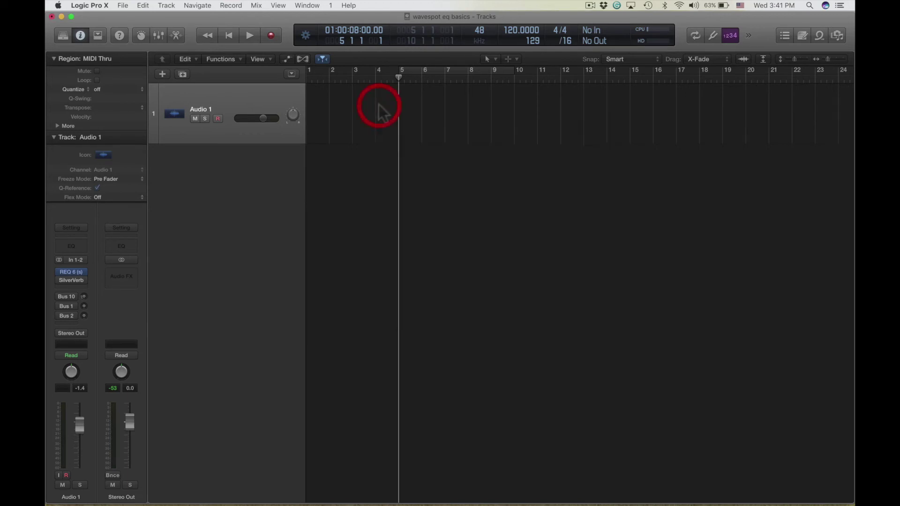
pyautogui.click(86, 277)
pyautogui.moveTo(93, 409)
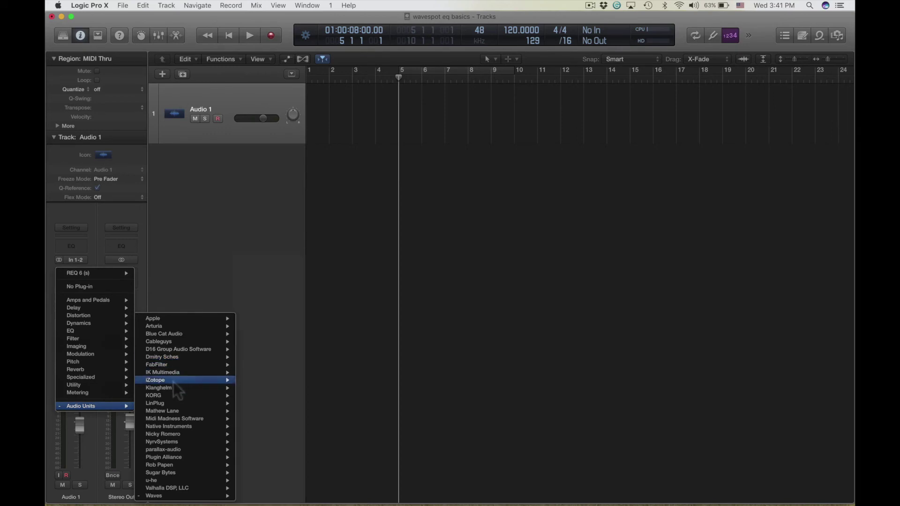
pyautogui.moveTo(184, 373)
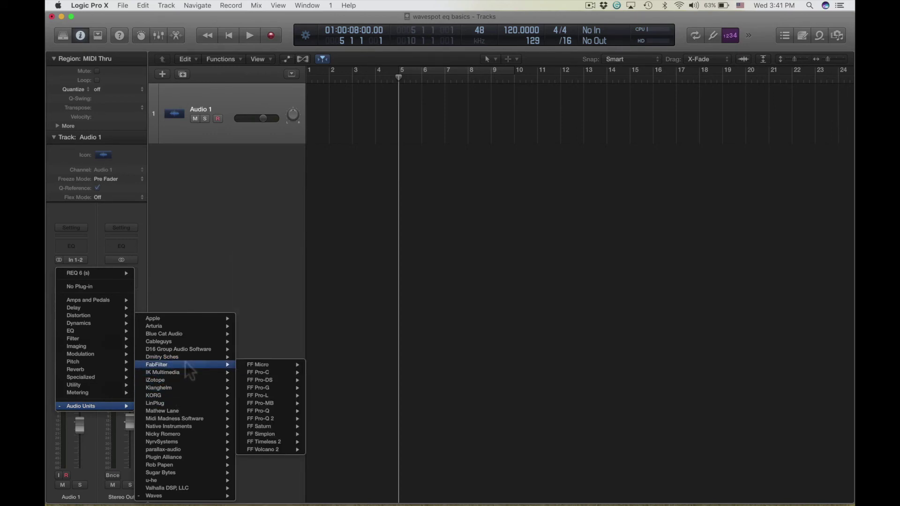
pyautogui.moveTo(276, 421)
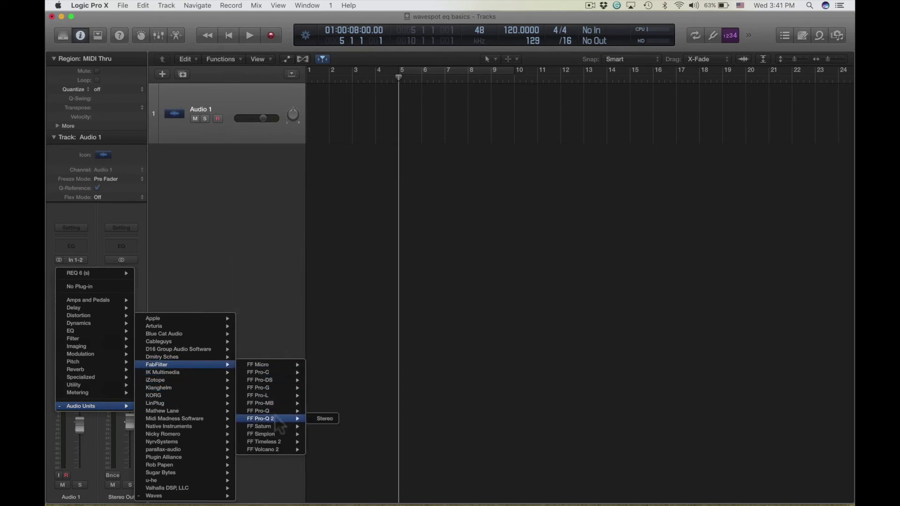
pyautogui.click(319, 419)
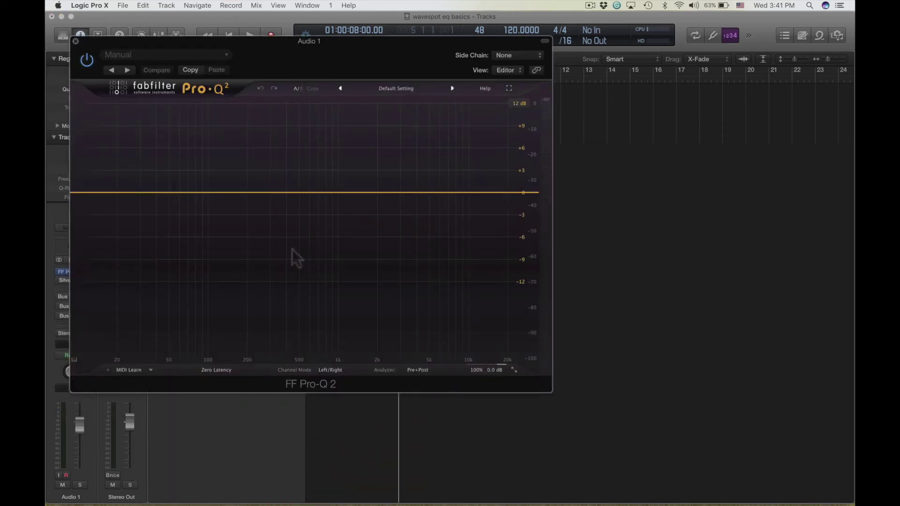
# Add a bell band of about +2 dB at 270 Hz, and turn it into a Low Cut at about 189 Hz
pyautogui.moveTo(263, 193); pyautogui.dragTo(265, 180)
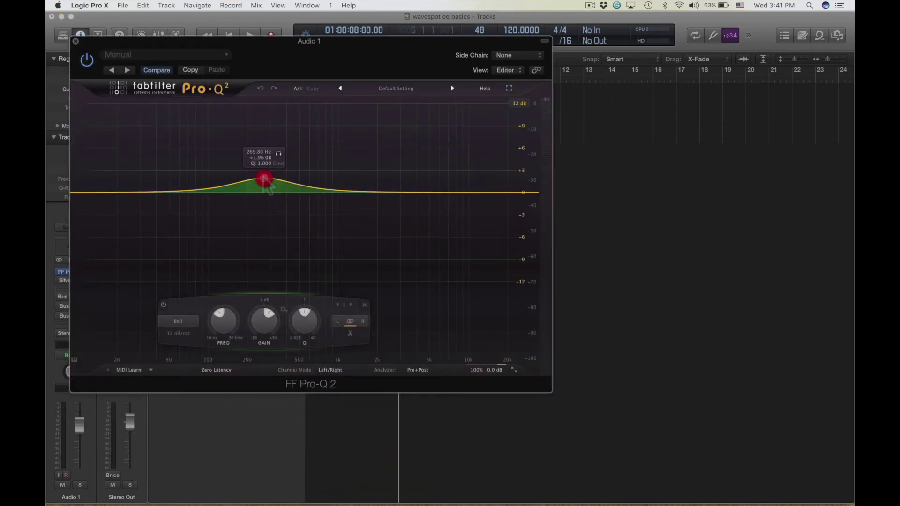
pyautogui.click(178, 322)
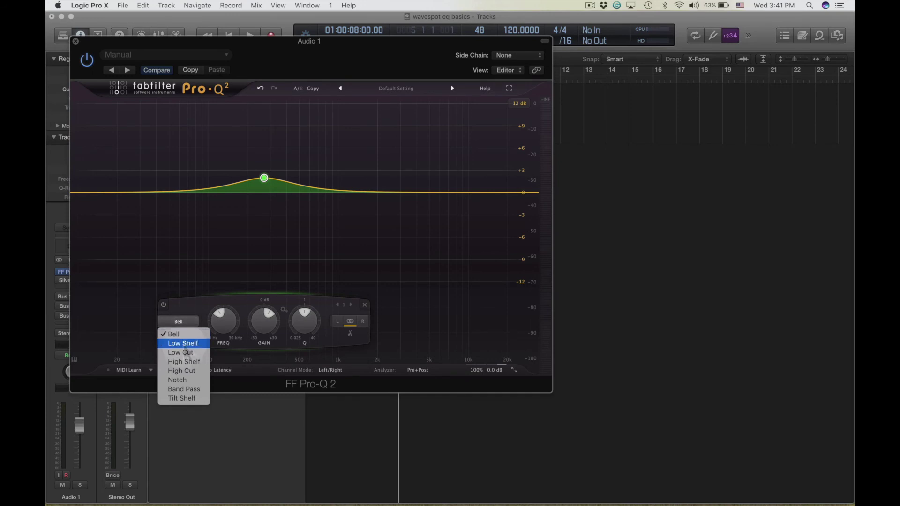
pyautogui.click(182, 352)
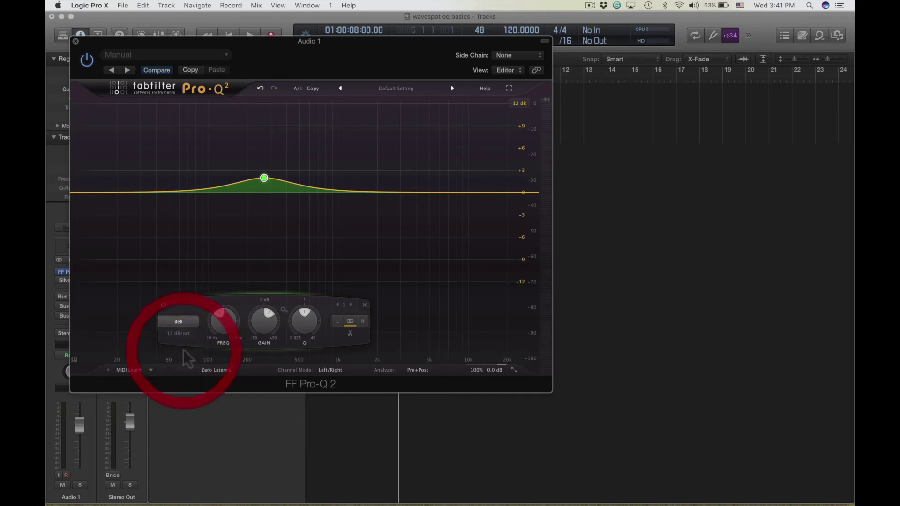
pyautogui.moveTo(264, 193); pyautogui.dragTo(243, 192)
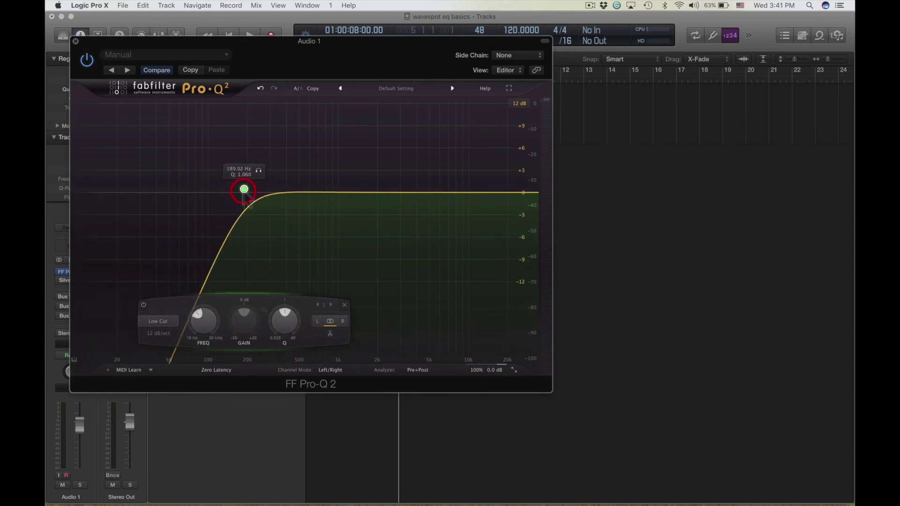
# Change band 1 to a High Shelf and move it to about +3.3 dB at 1.4 kHz
pyautogui.click(158, 321)
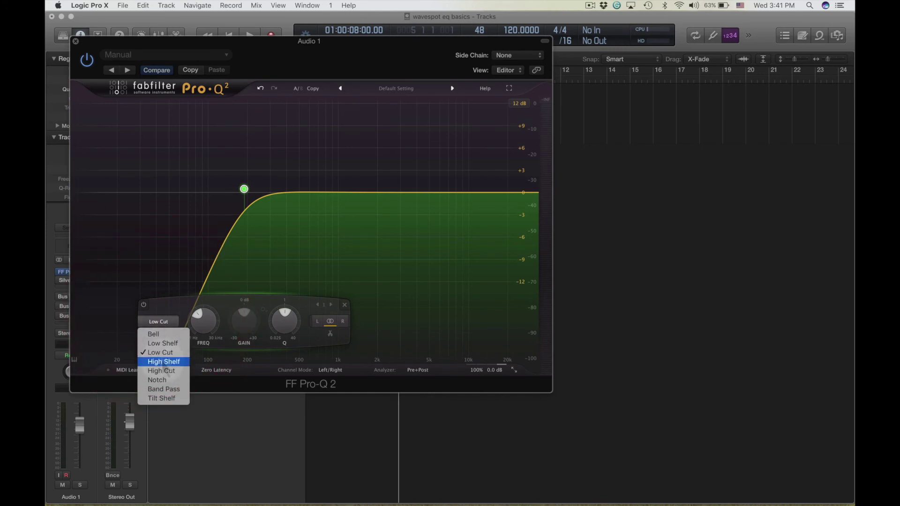
pyautogui.click(162, 361)
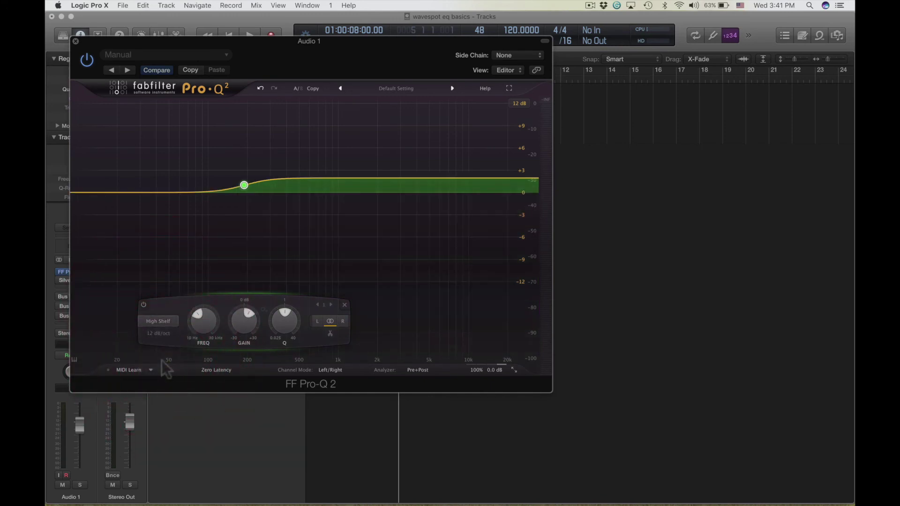
pyautogui.moveTo(255, 187); pyautogui.dragTo(357, 182)
# Change band 1 to a High Cut, move it up to about 4.7 kHz, and lower its frequency to about 1.8 kHz
pyautogui.click(265, 322)
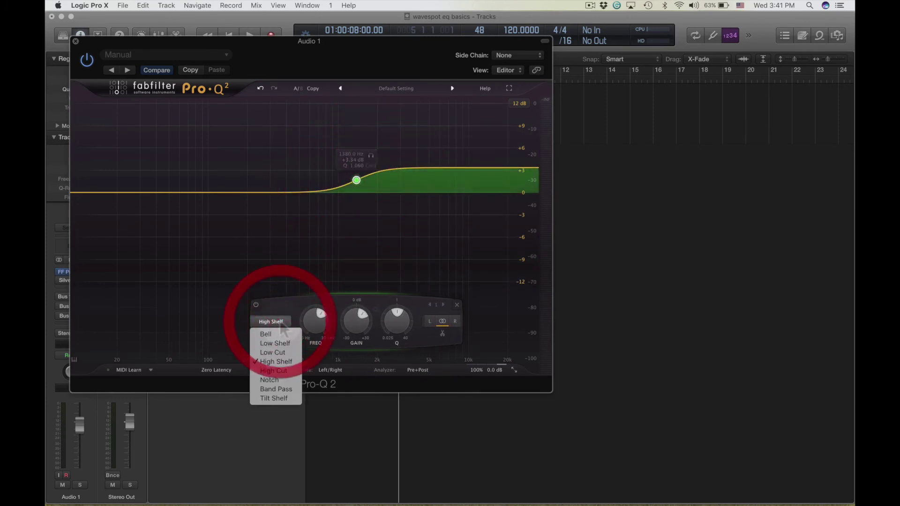
pyautogui.click(280, 372)
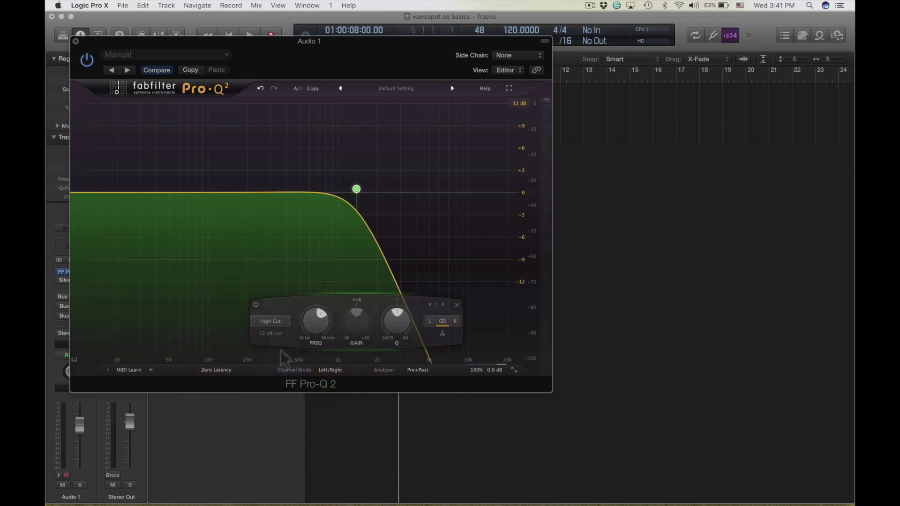
pyautogui.moveTo(357, 190); pyautogui.dragTo(427, 203)
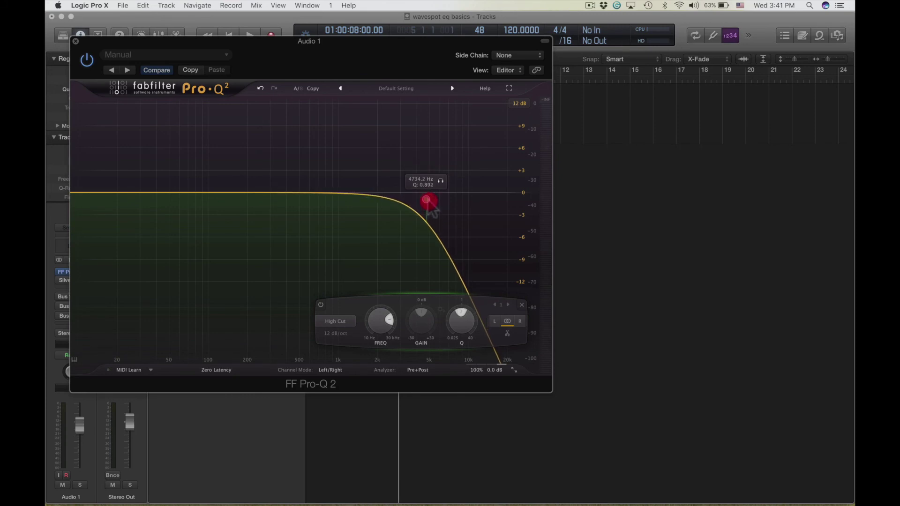
pyautogui.moveTo(462, 321); pyautogui.dragTo(461, 312)
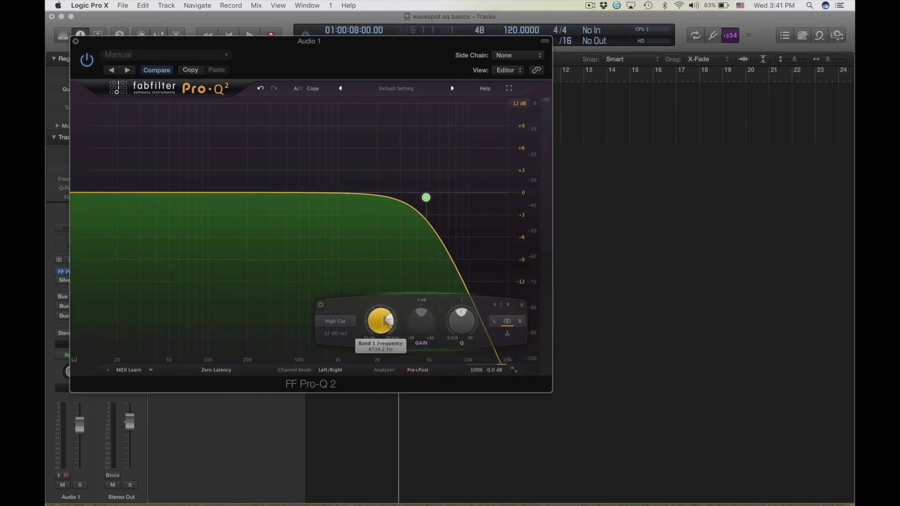
pyautogui.moveTo(381, 322); pyautogui.dragTo(375, 302)
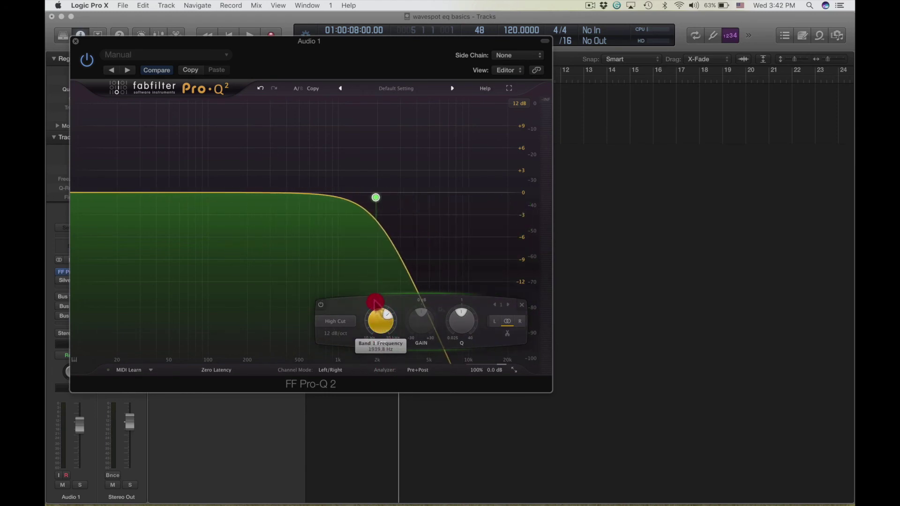
# Change band 1 to a Notch and move it down to about 259 Hz
pyautogui.click(336, 321)
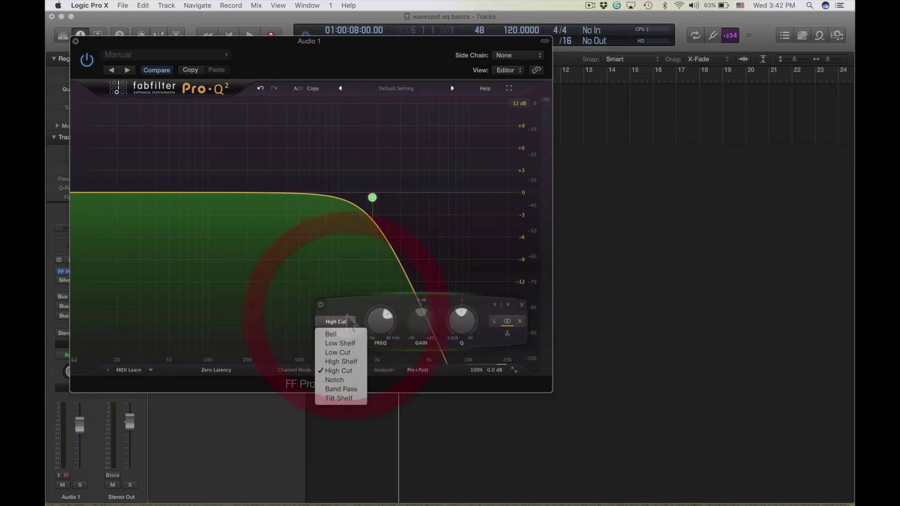
pyautogui.click(348, 381)
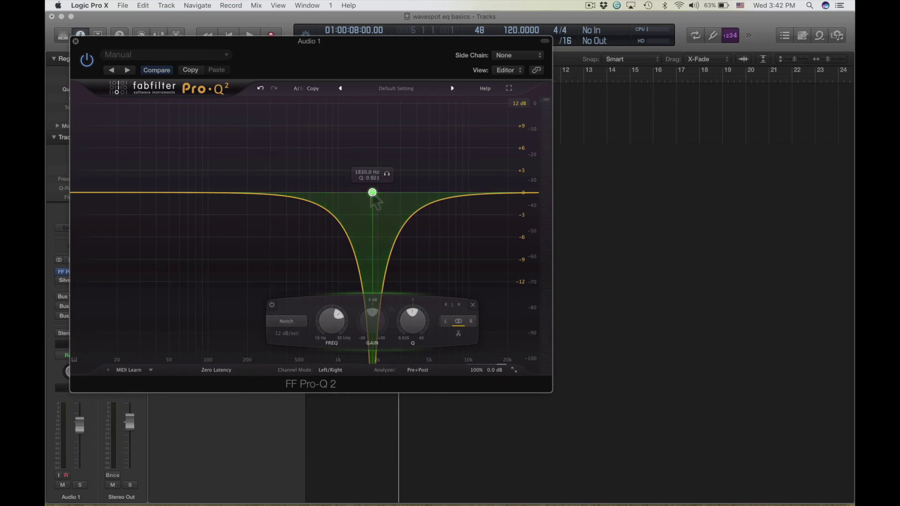
pyautogui.moveTo(372, 192); pyautogui.dragTo(262, 192)
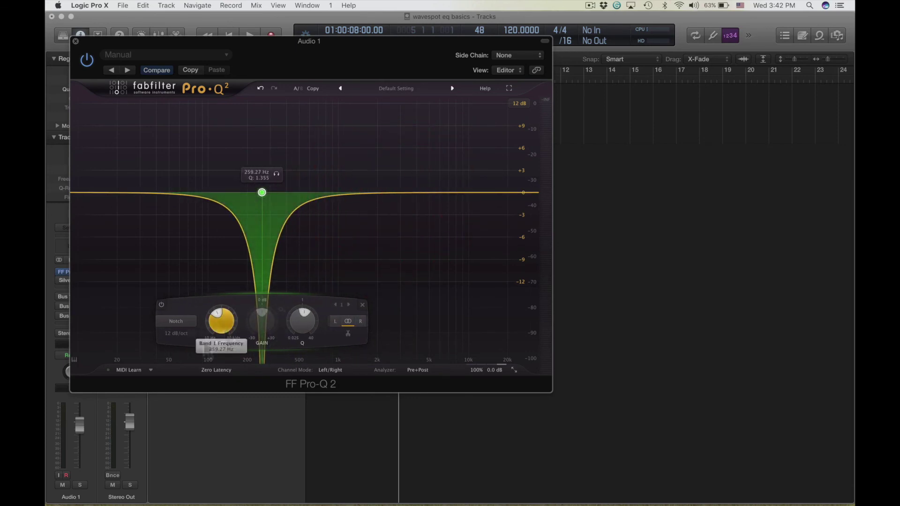
# Change band 1 to a Band Pass, narrow it to a Q of about 4.09, and shift it to about 1330 Hz
pyautogui.click(183, 322)
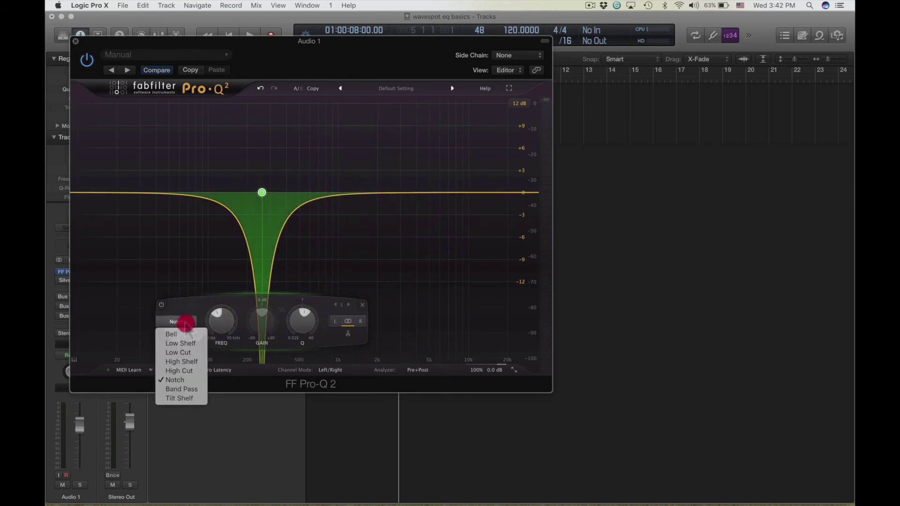
pyautogui.click(182, 390)
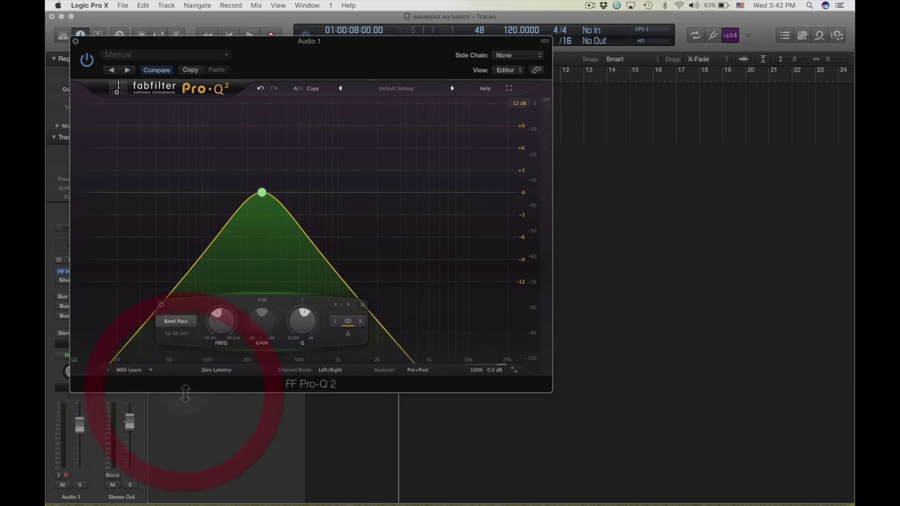
pyautogui.moveTo(263, 196)
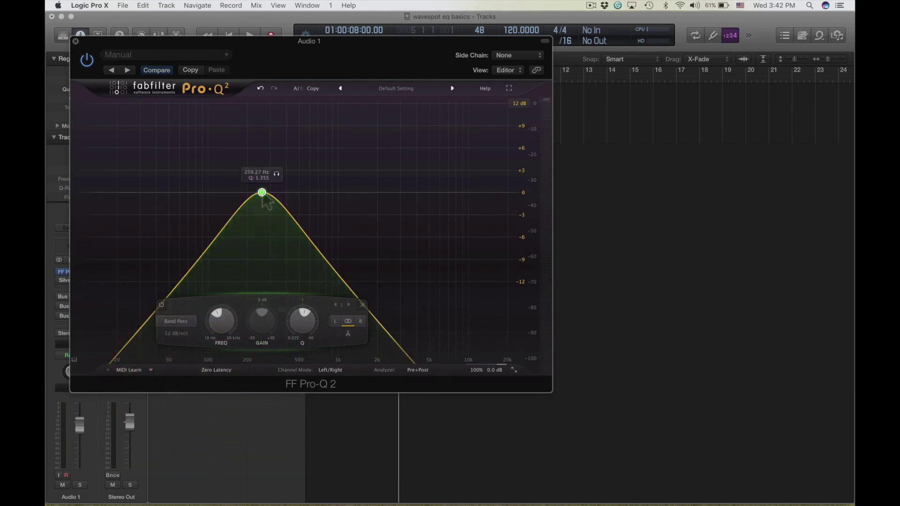
pyautogui.moveTo(262, 193); pyautogui.dragTo(349, 193)
pyautogui.moveTo(398, 329)
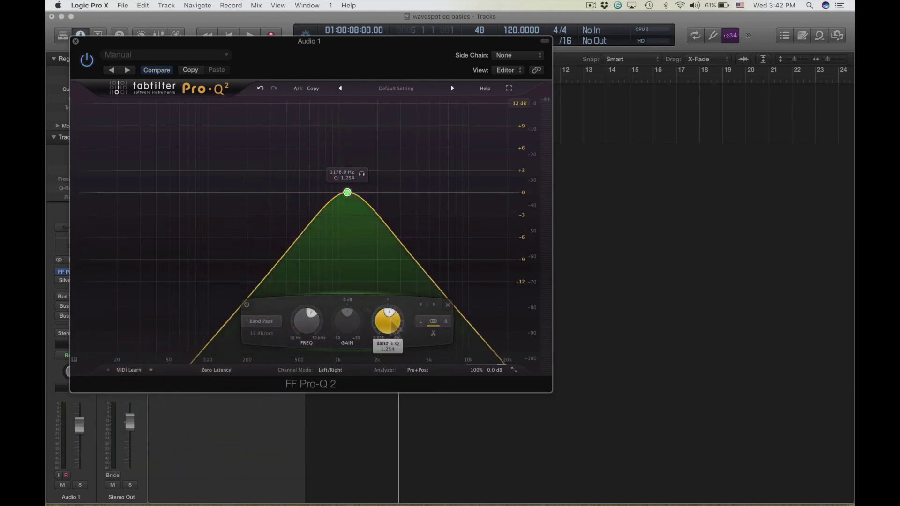
pyautogui.moveTo(382, 324); pyautogui.dragTo(368, 295)
pyautogui.moveTo(315, 329)
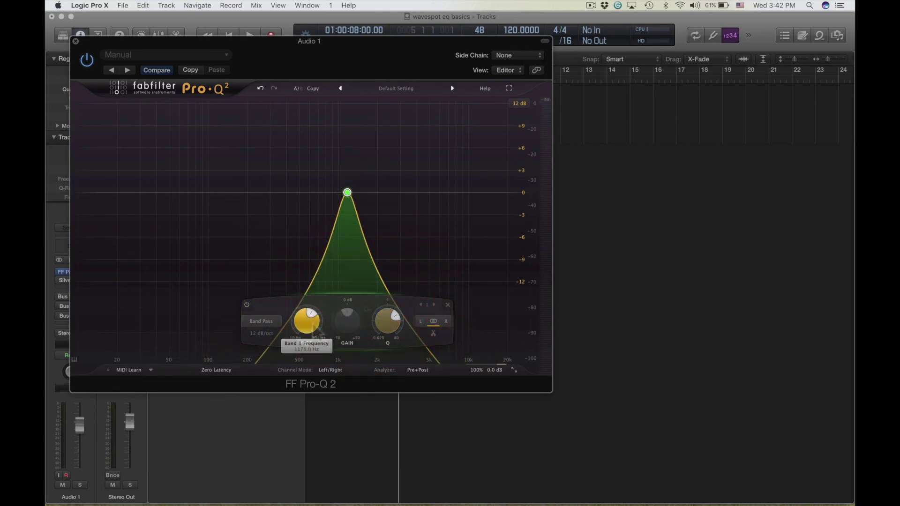
pyautogui.moveTo(305, 328)
pyautogui.mouseDown()
pyautogui.moveTo(304, 317)
pyautogui.moveTo(295, 350)
pyautogui.moveTo(290, 321)
pyautogui.mouseUp()
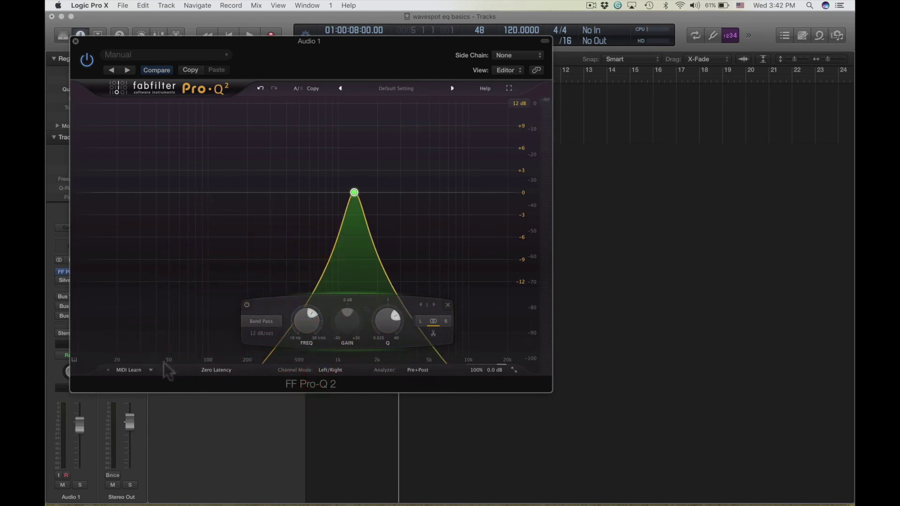
# Change band 1 to a Tilt Shelf and adjust it to about +1.6 dB near 1.2 kHz with a lower Q
pyautogui.click(268, 321)
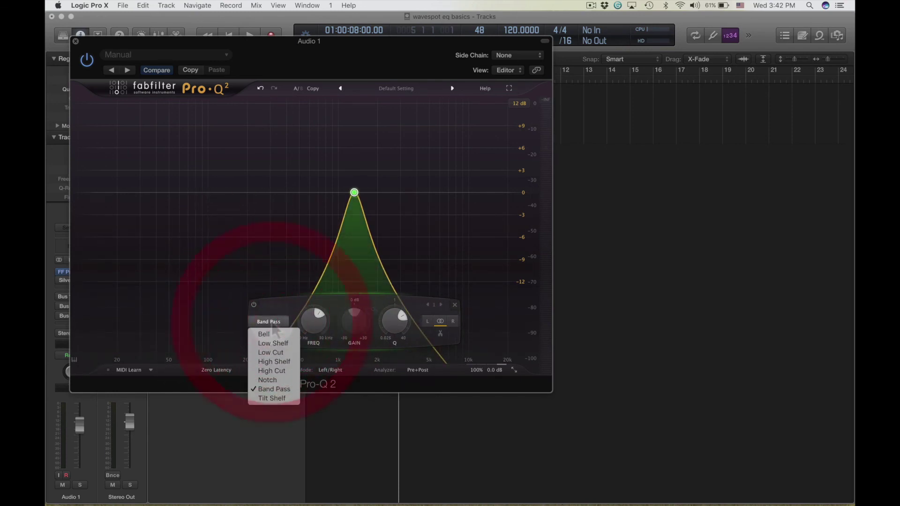
pyautogui.click(273, 398)
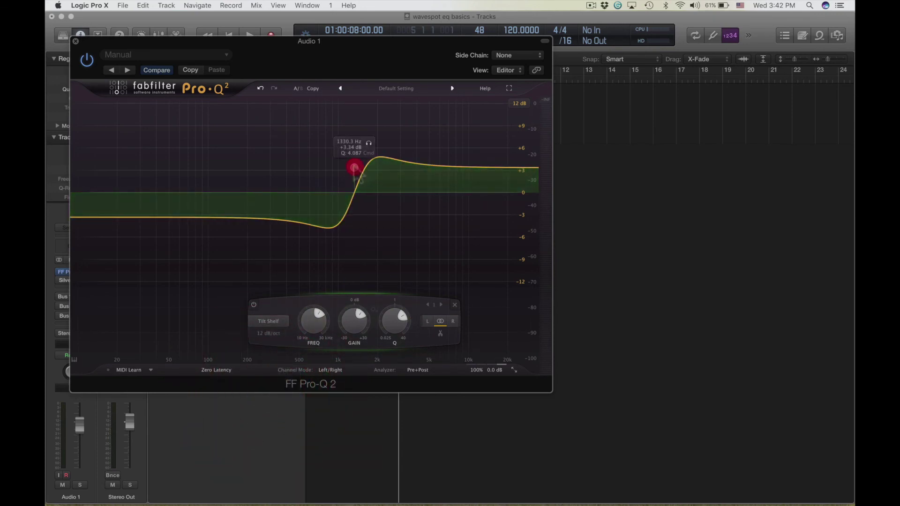
pyautogui.moveTo(355, 169); pyautogui.dragTo(294, 173)
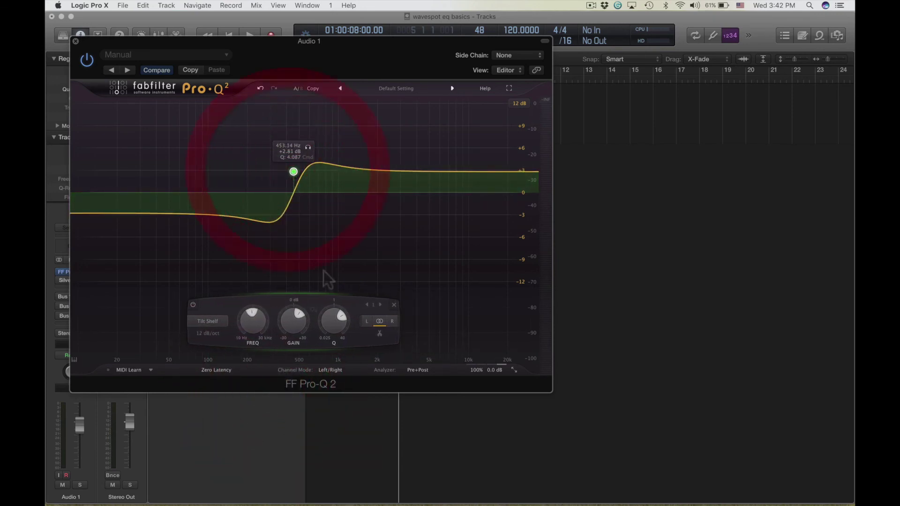
pyautogui.moveTo(293, 321)
pyautogui.mouseDown()
pyautogui.moveTo(301, 350)
pyautogui.moveTo(286, 346)
pyautogui.moveTo(294, 346)
pyautogui.moveTo(289, 325)
pyautogui.moveTo(292, 345)
pyautogui.moveTo(292, 337)
pyautogui.mouseUp()
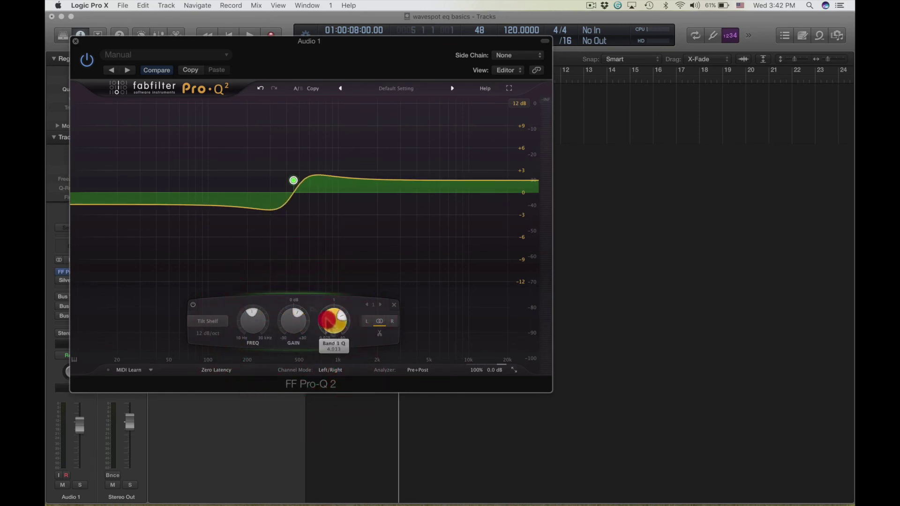
pyautogui.moveTo(252, 330); pyautogui.dragTo(246, 308)
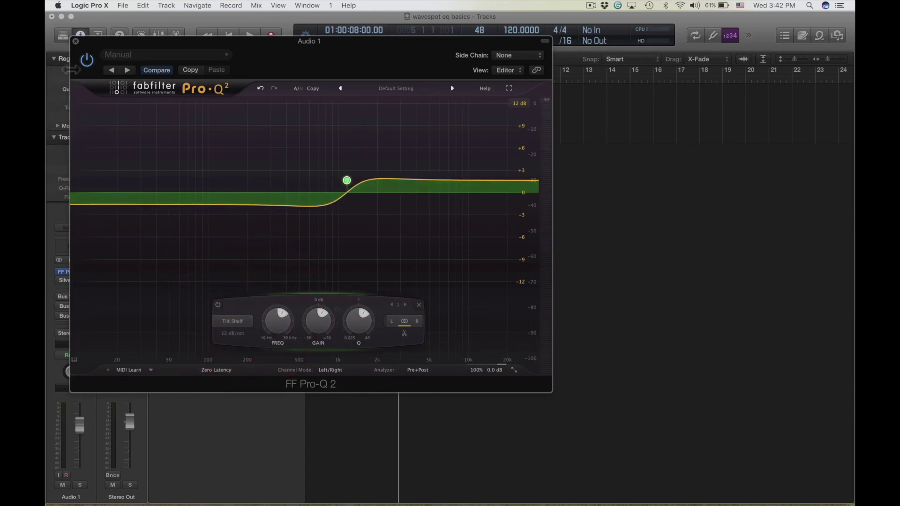